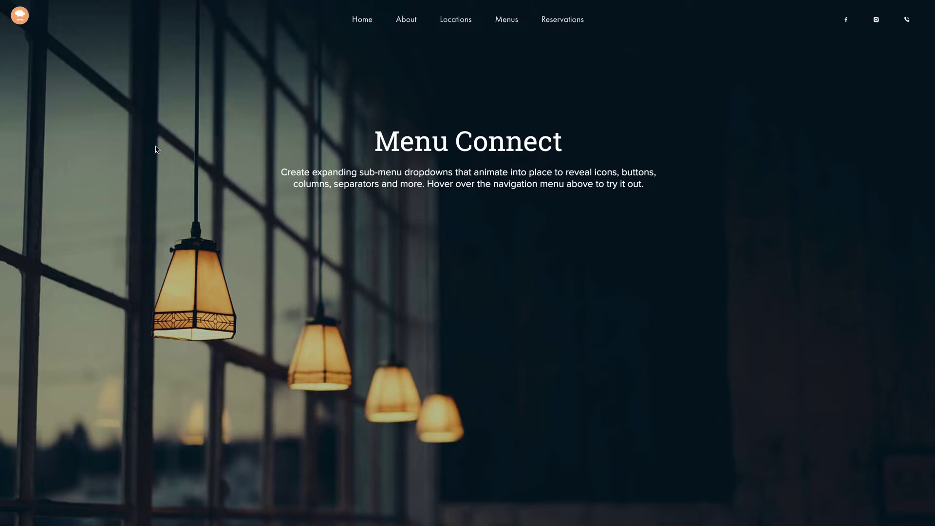
Examine the dropdowns of the About, Locations, Menus and Reservations items in the Menu Connect demo
mouse_move(408, 25)
mouse_move(448, 26)
mouse_move(508, 25)
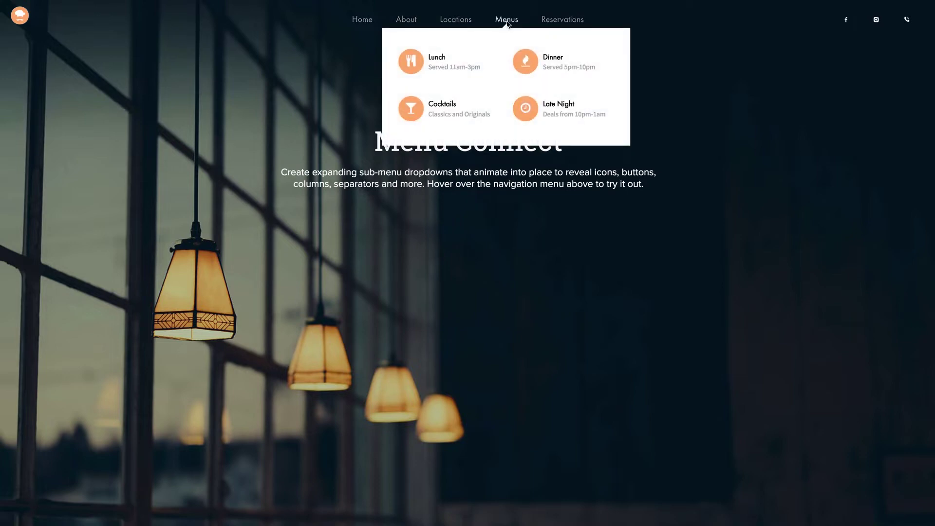
mouse_move(563, 25)
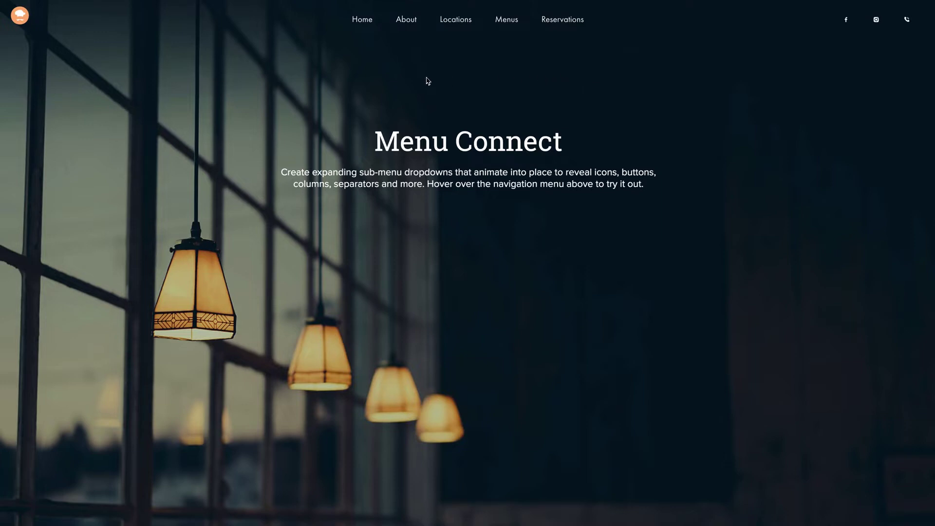
mouse_move(595, 38)
Narrow the browser window to check the demo's mobile menu opening and closing, and restore the full width
left_click_drag(927, 132, 346, 125)
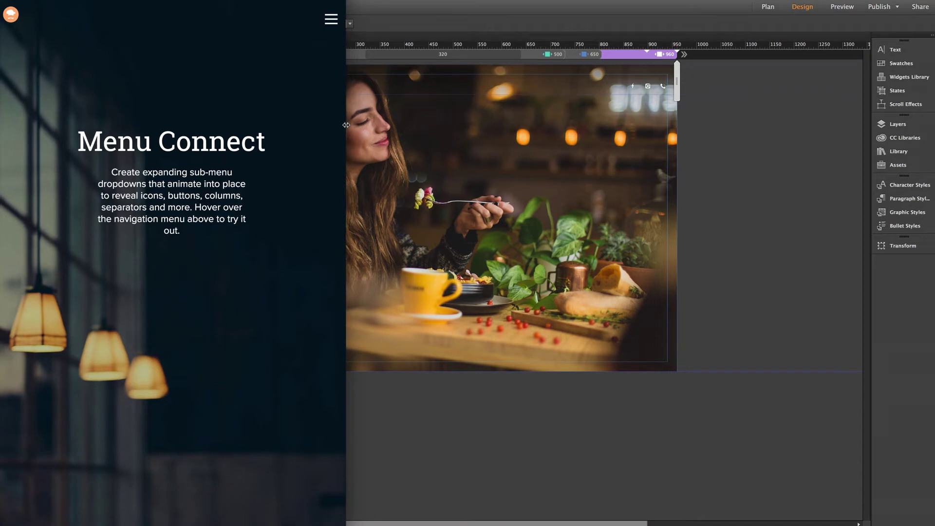
left_click(331, 20)
left_click(331, 20)
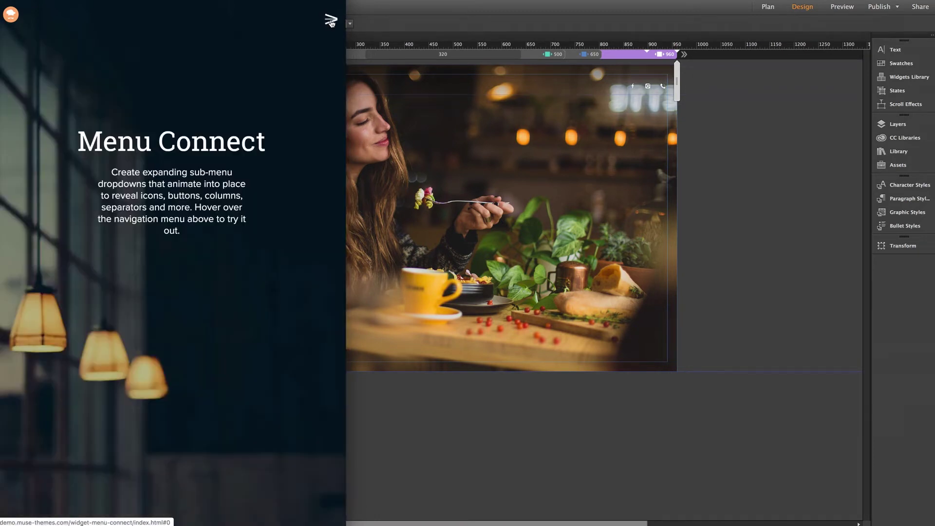
left_click_drag(346, 80, 934, 81)
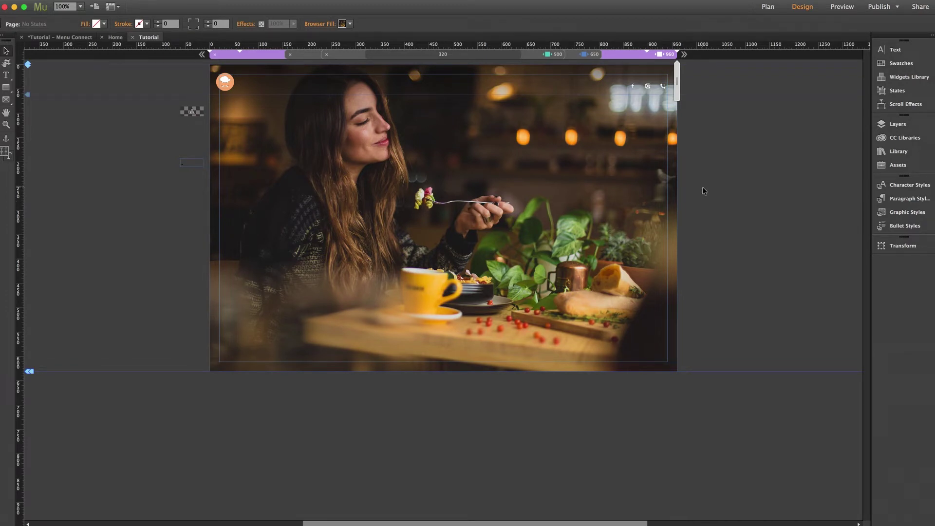
Add the Menu Connect widget from the library and position it at X 0, Y 0 on the page
left_click(898, 151)
left_click(764, 198)
left_click_drag(801, 208, 254, 148)
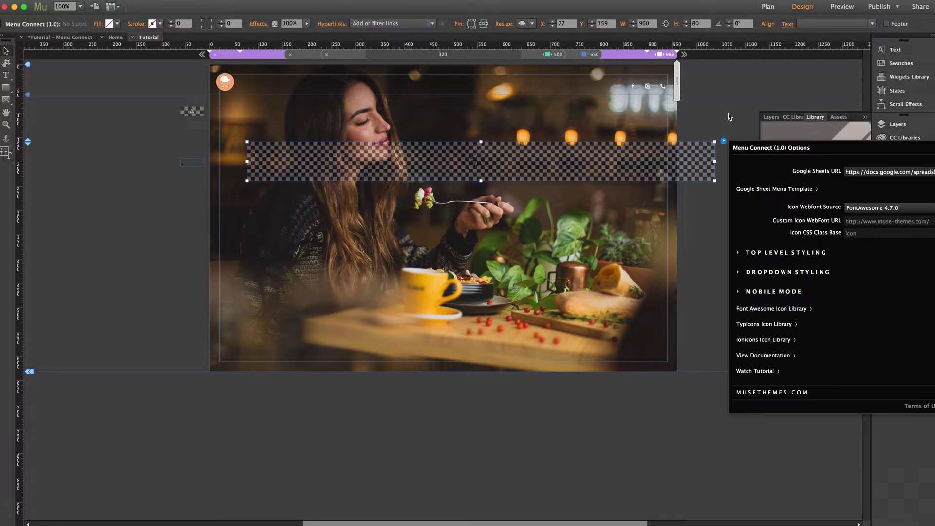
left_click(729, 116)
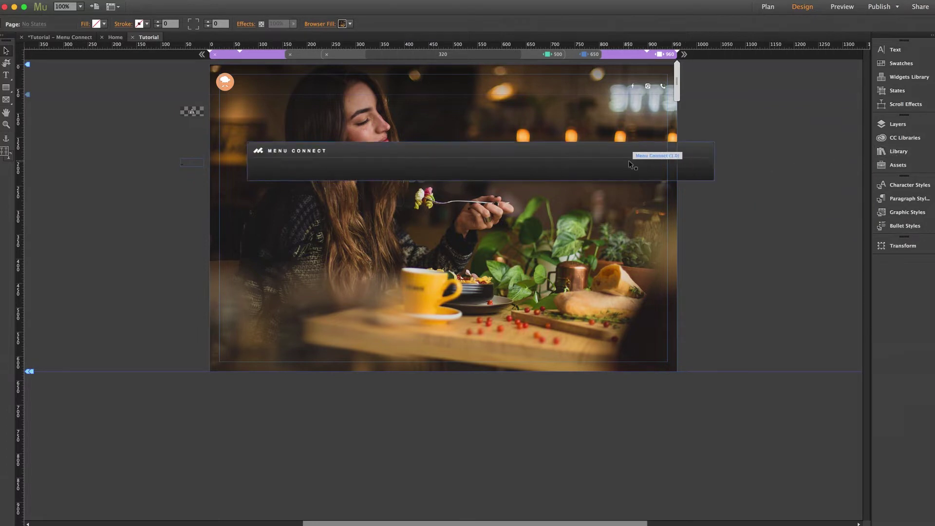
left_click_drag(631, 162, 598, 115)
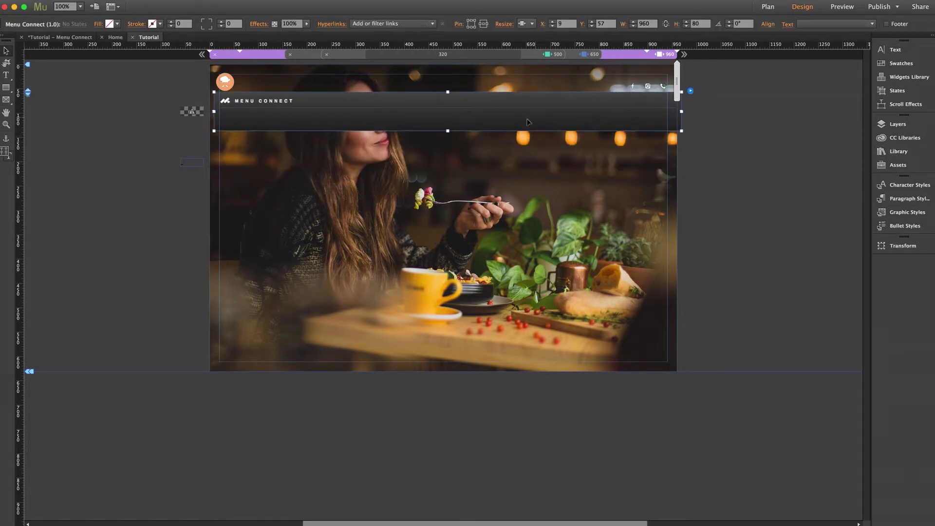
left_click_drag(527, 100, 523, 96)
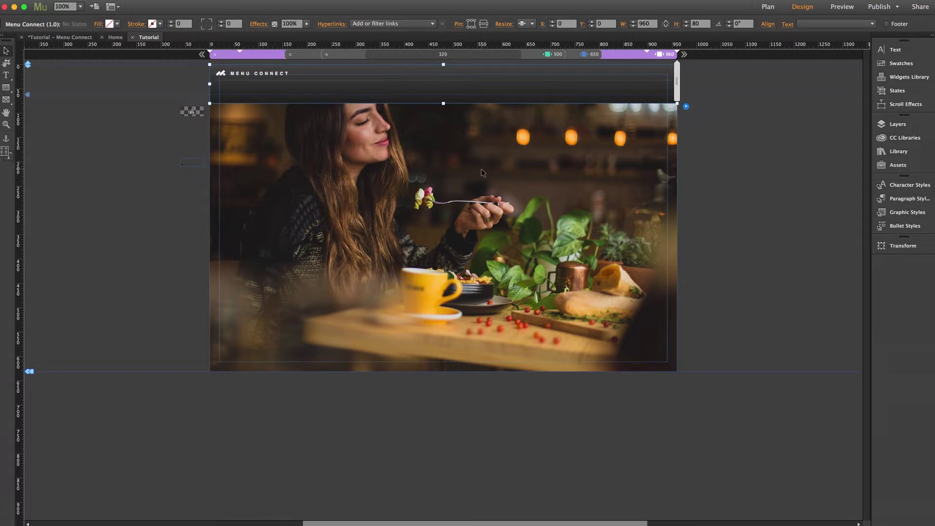
Preview the page in the browser and check the widget's default navigation menu
scroll(482, 169, "right", 5)
scroll(483, 172, "right", 5)
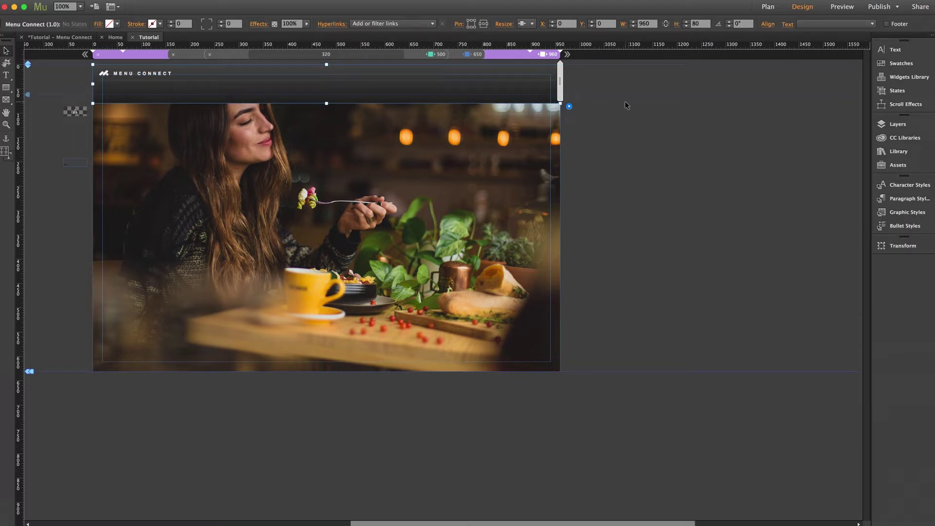
left_click(600, 246)
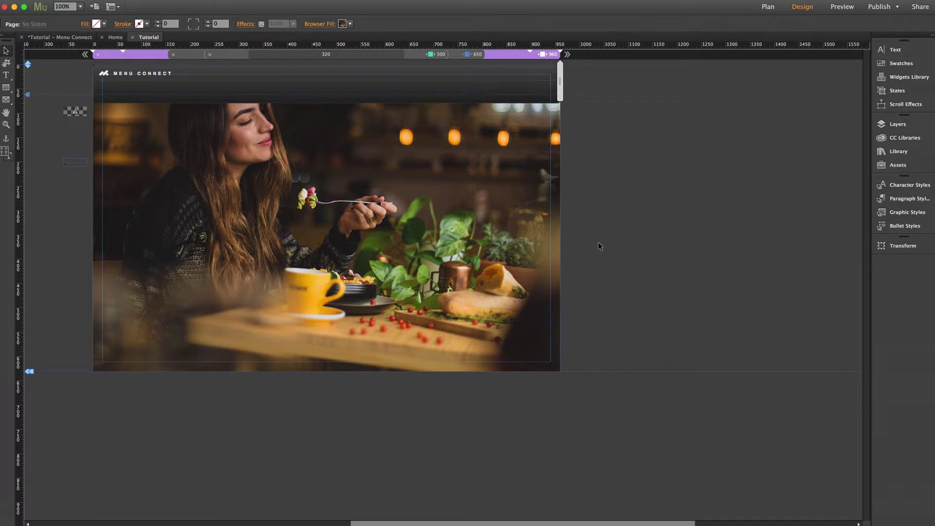
key("super+alt+e")
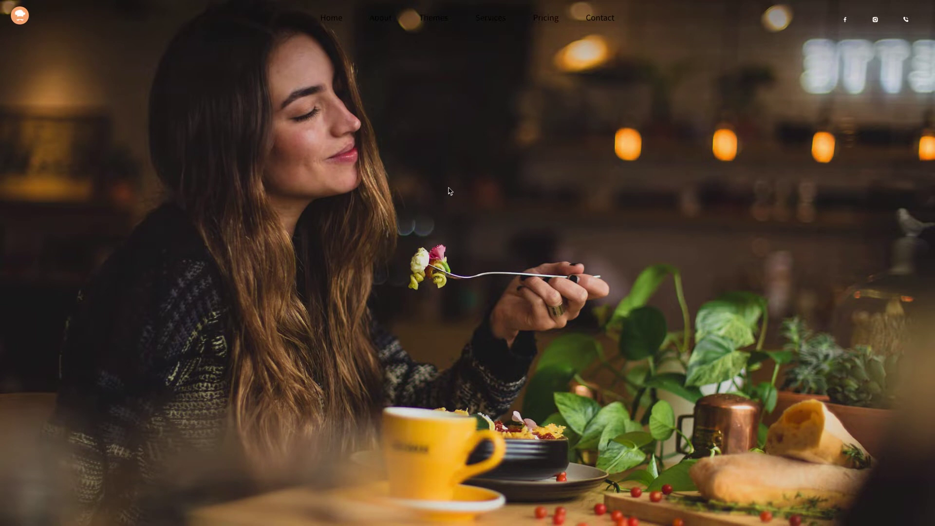
mouse_move(544, 19)
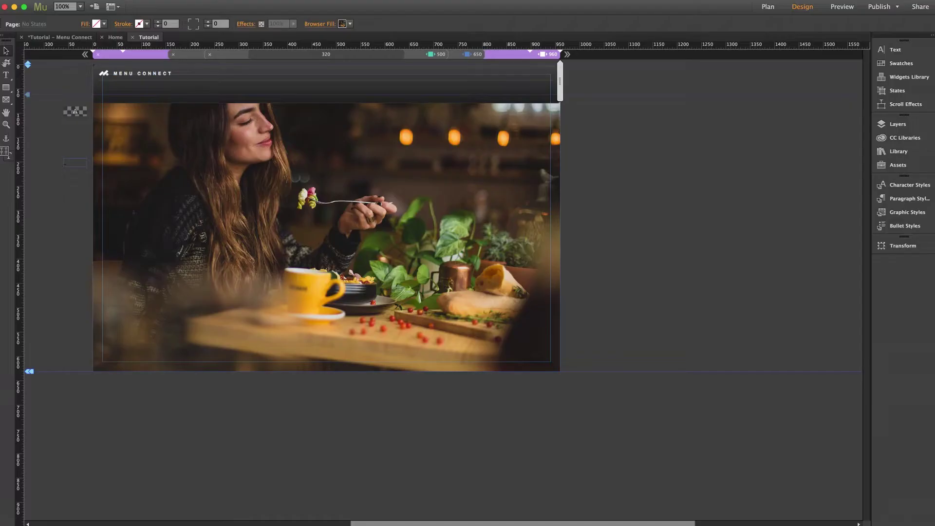
Open the Google Sheet menu template linked in the Menu Connect widget's options
left_click(519, 82)
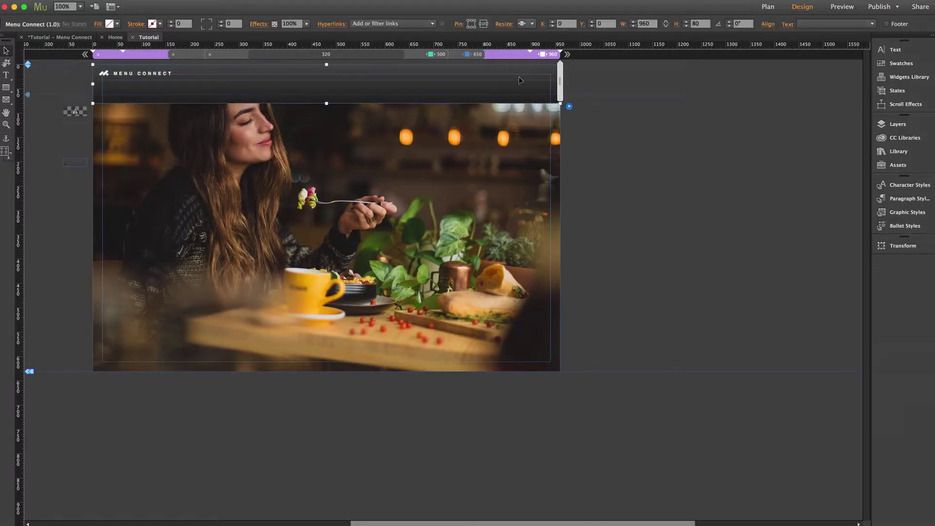
left_click(570, 108)
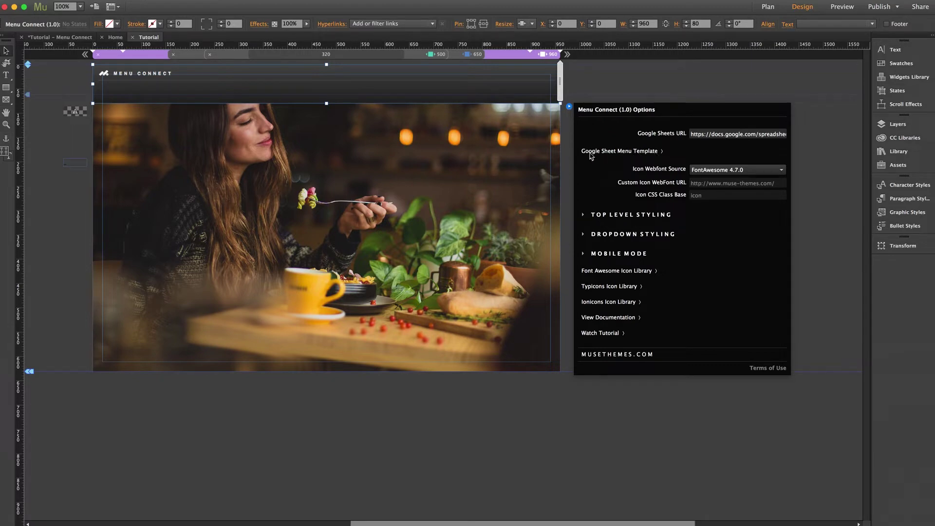
left_click(651, 155)
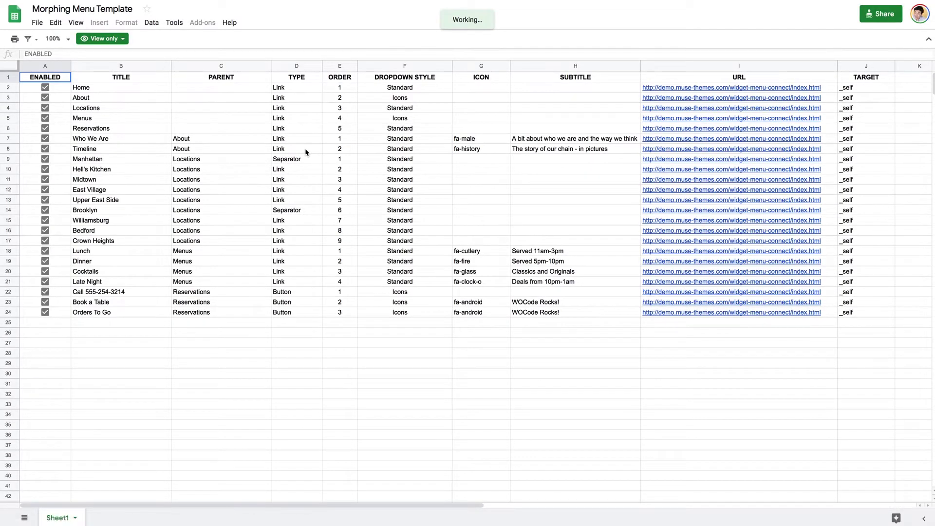
Make a copy of the template spreadsheet in My Drive, named with the owner's first name plus "Menu"
left_click(31, 26)
left_click(67, 108)
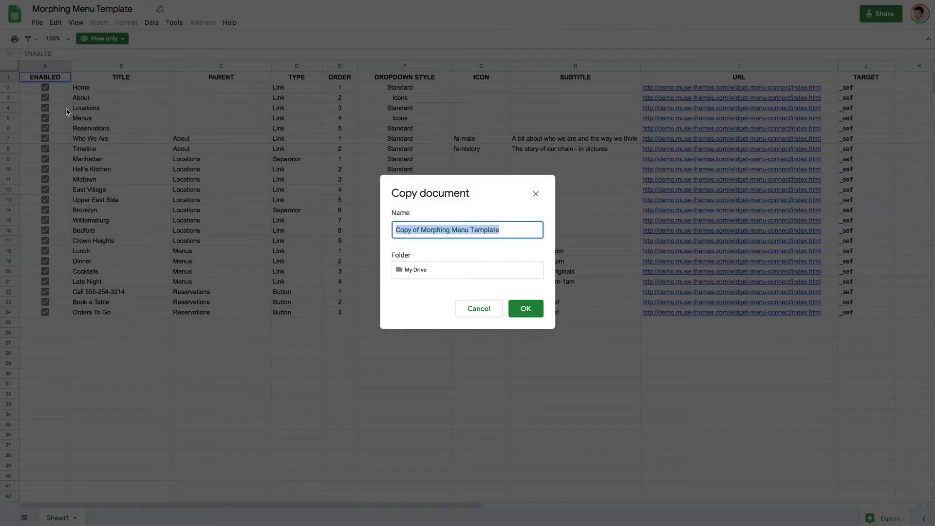
type("Ashton's Menu")
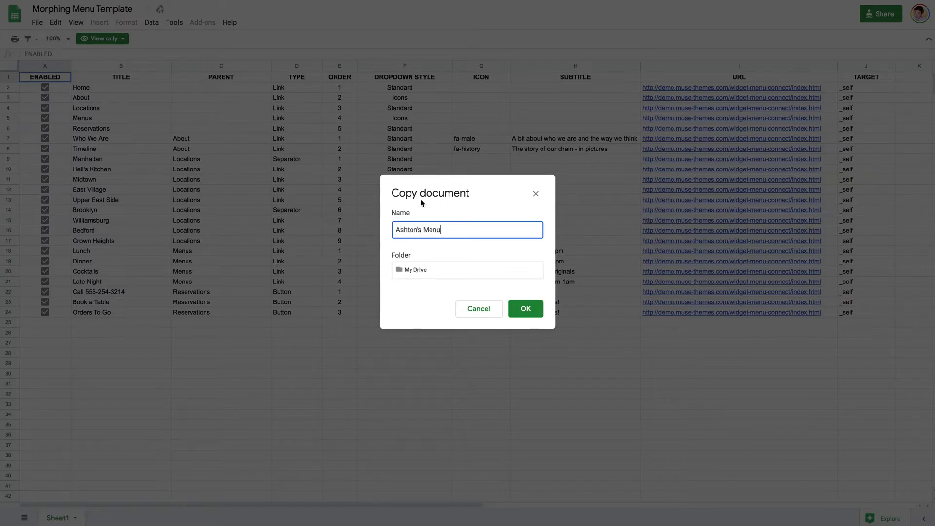
left_click(526, 312)
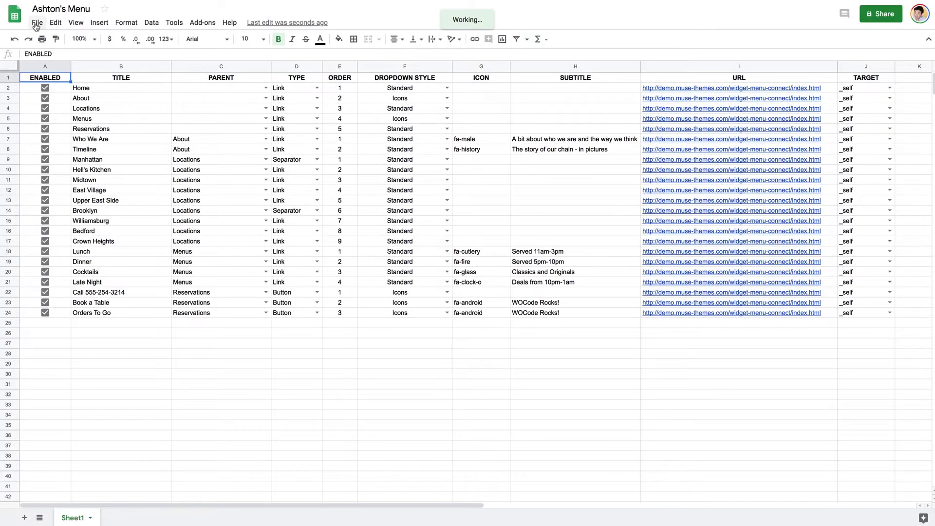
Publish the entire spreadsheet to the web as comma-separated values (.csv) and close the publishing dialog
left_click(37, 22)
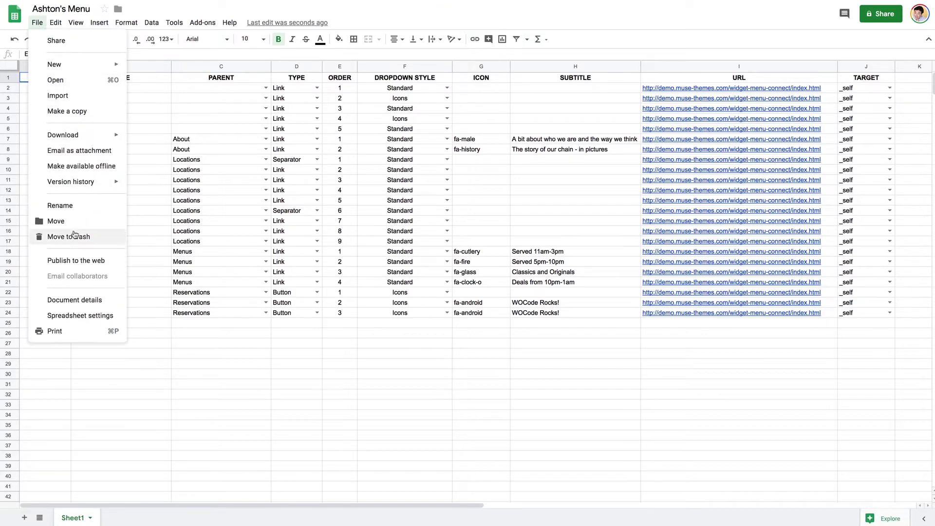
left_click(77, 258)
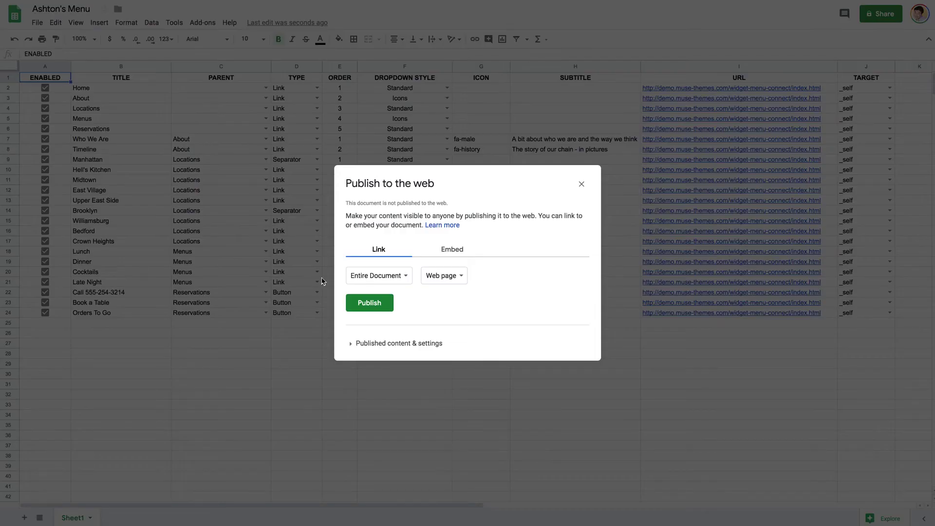
left_click(438, 280)
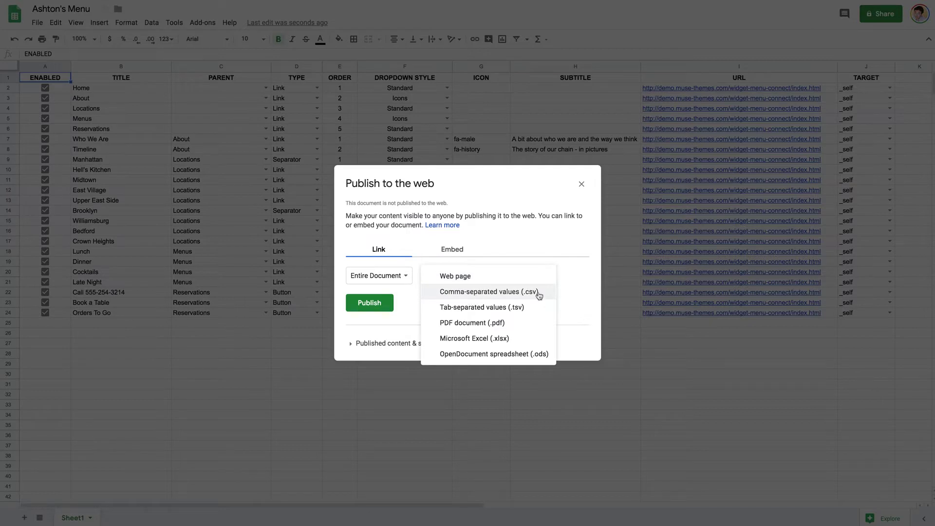
left_click(478, 292)
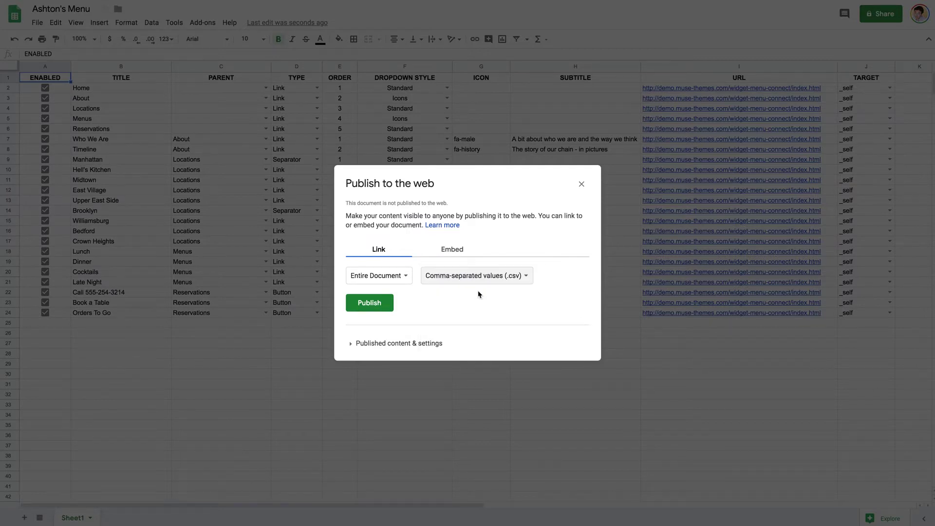
left_click(377, 307)
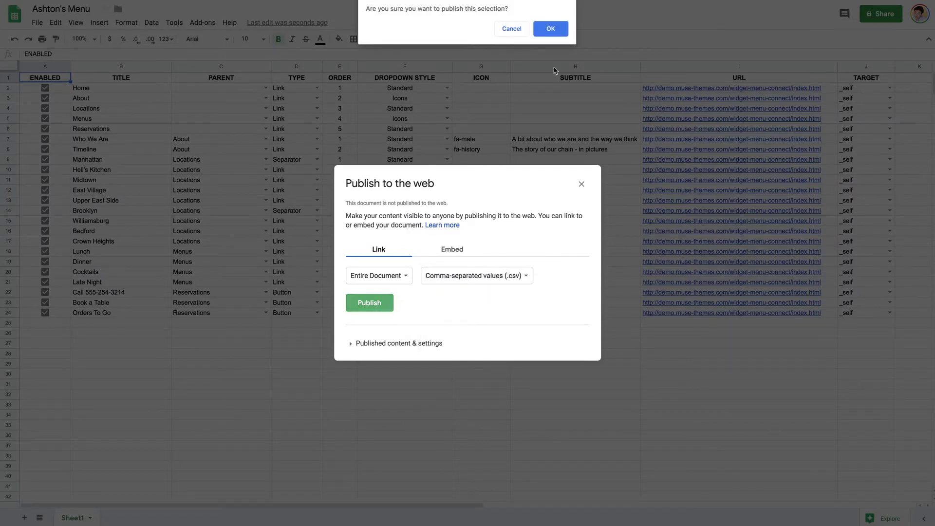
left_click(550, 28)
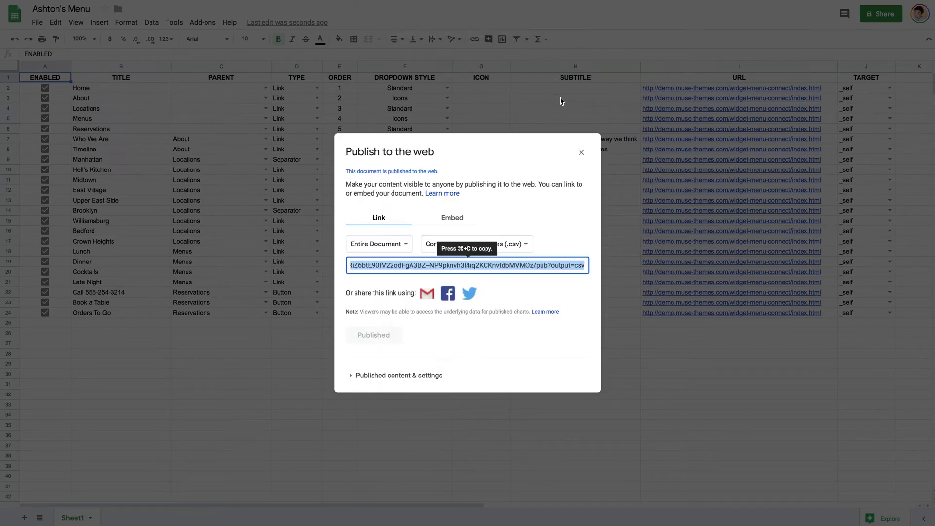
left_click(581, 153)
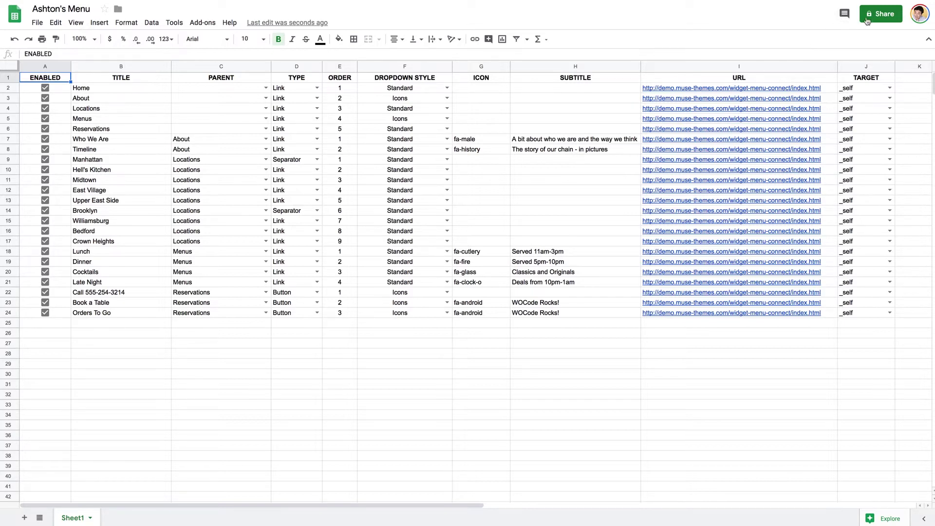
Turn on link sharing so anyone with the link can view the spreadsheet, and copy the link
left_click(881, 18)
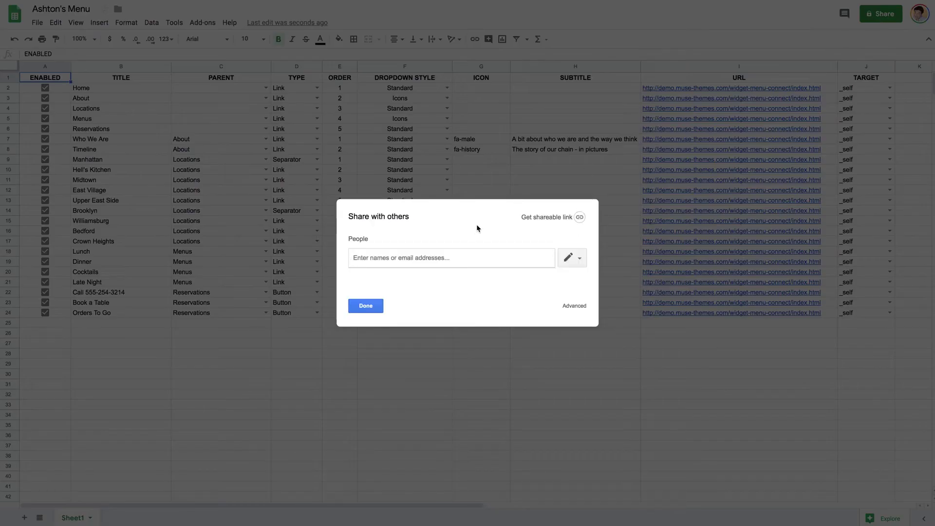
left_click(538, 219)
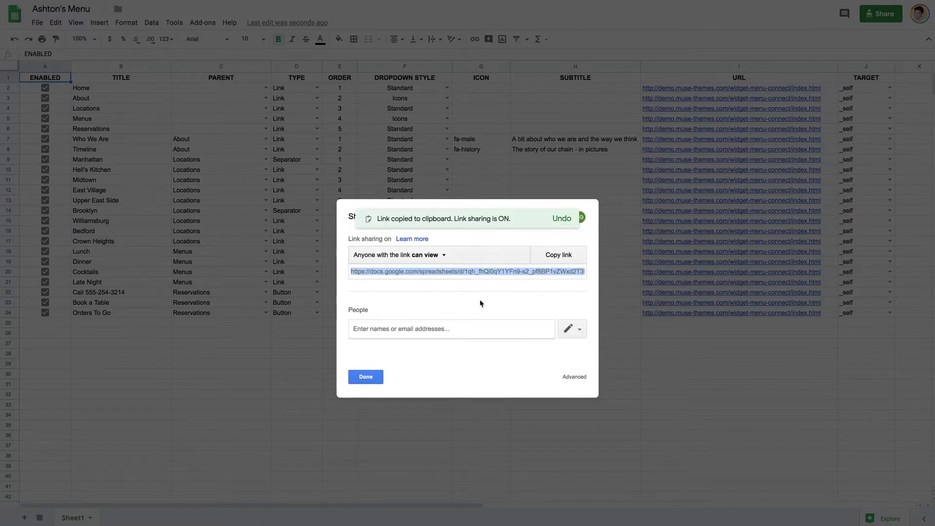
left_click(559, 258)
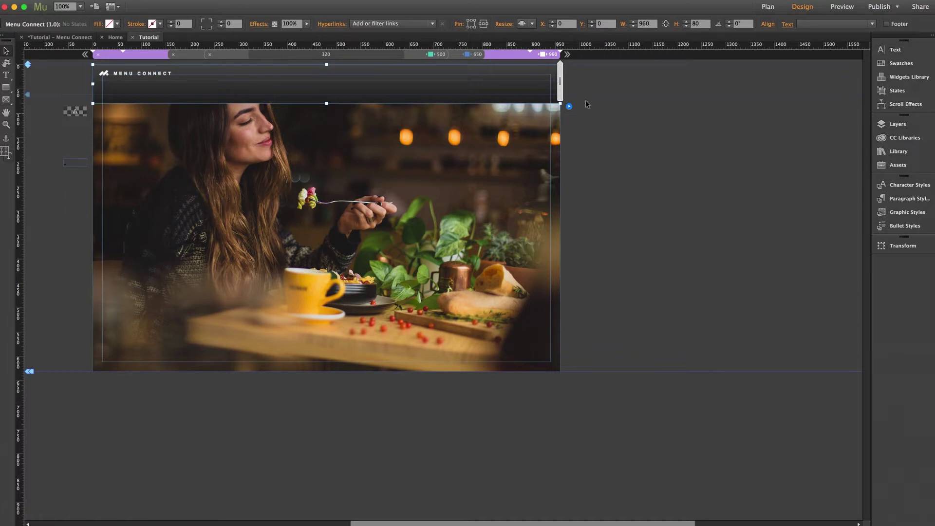
Switch to Adobe Muse and replace the Menu Connect widget's Google Sheets URL with the copied sharing link
left_click(569, 106)
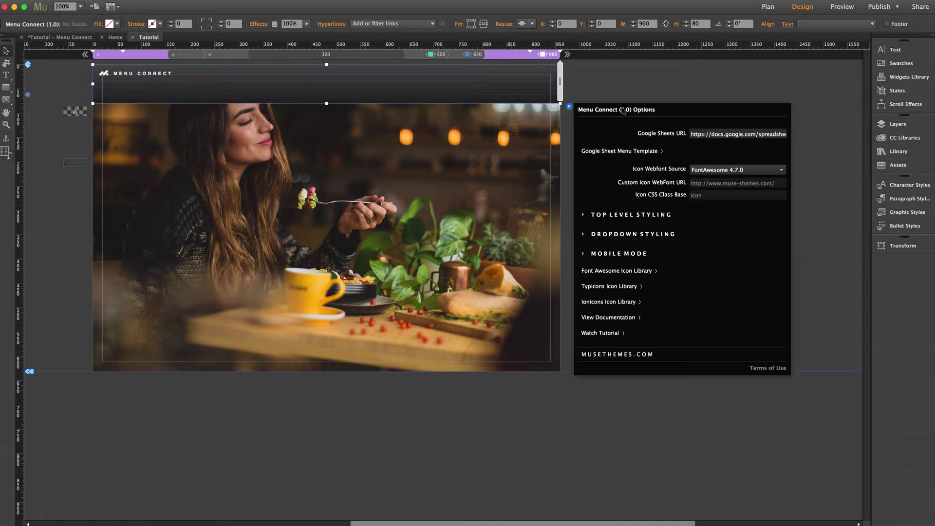
left_click(705, 134)
key("ctrl+a")
key("ctrl+v")
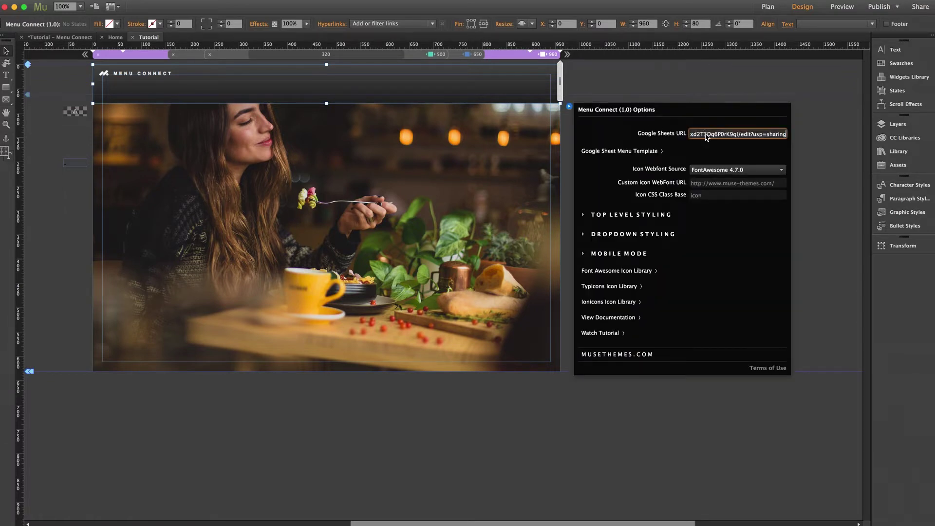
key("Return")
left_click(651, 87)
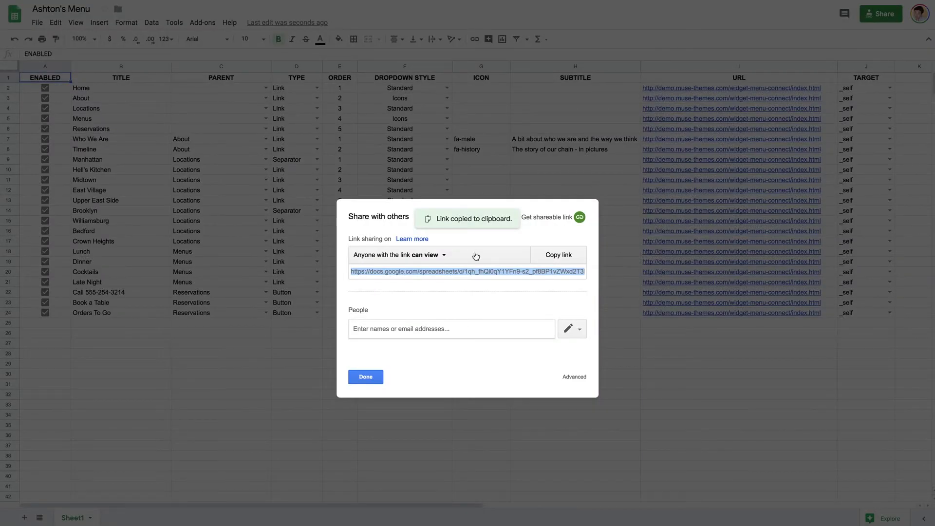
Close the sharing dialog and examine the menu spreadsheet's columns from Enabled to Target, including the Type, Dropdown Style and Target options
left_click(366, 377)
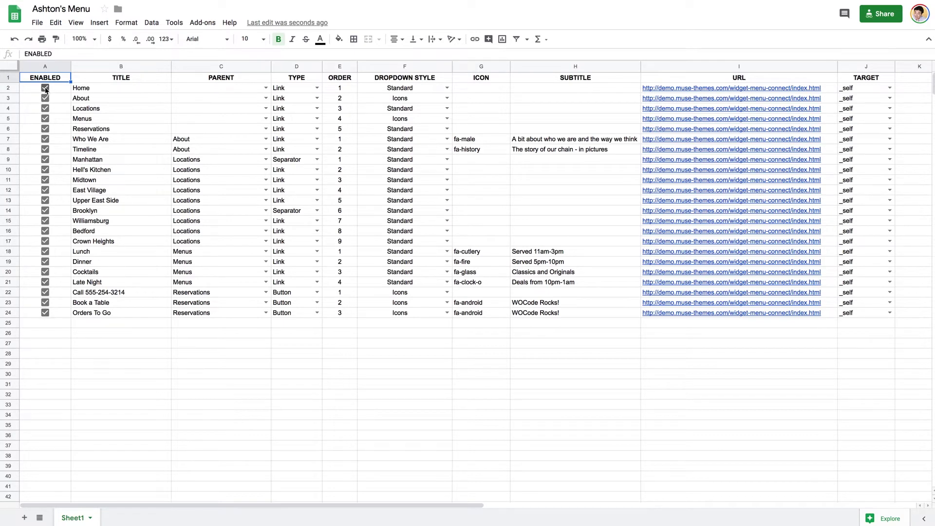
left_click(130, 90)
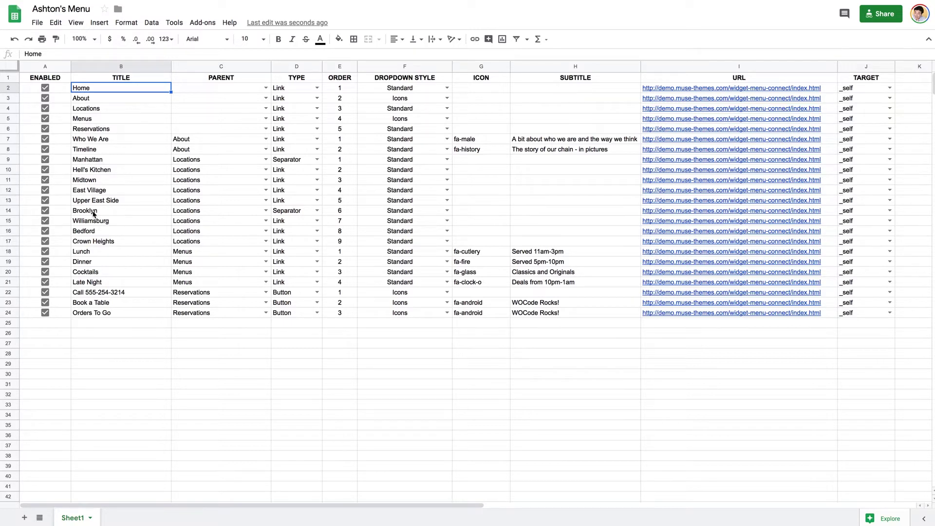
left_click(316, 109)
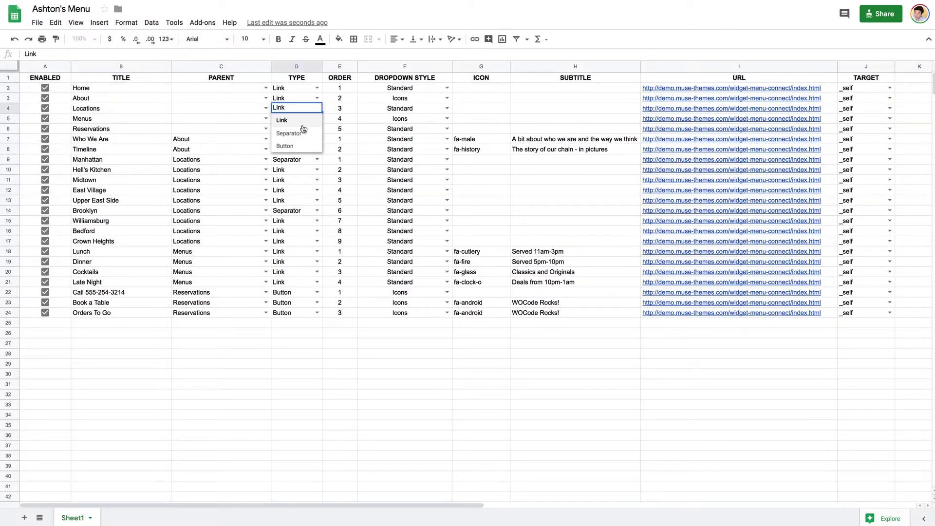
left_click(340, 120)
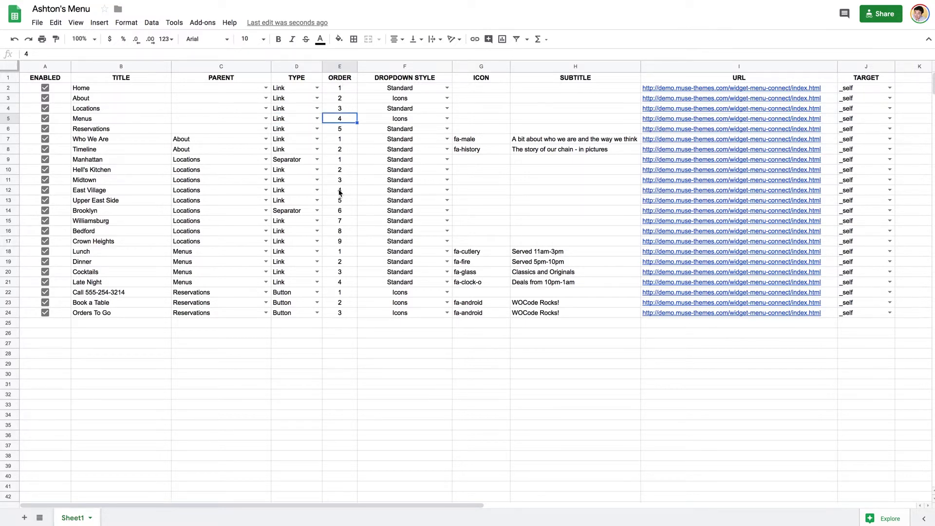
left_click(447, 139)
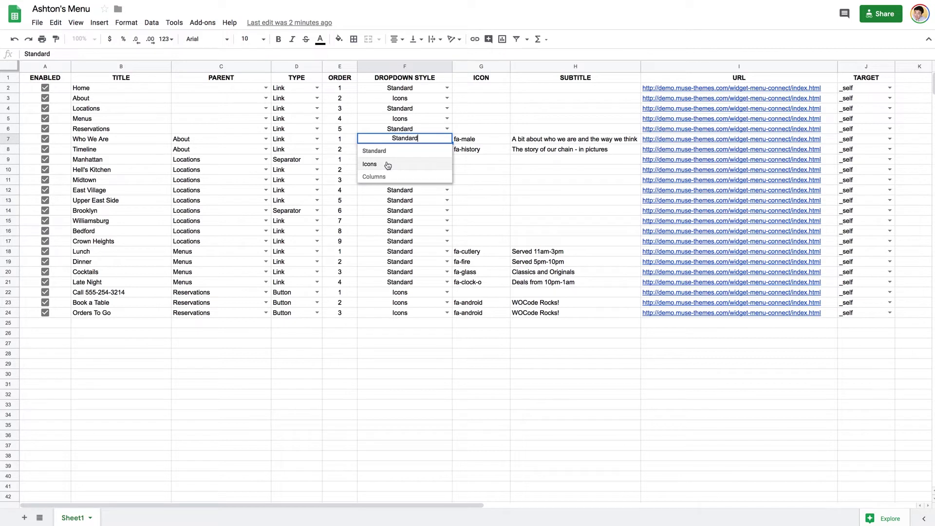
left_click(477, 110)
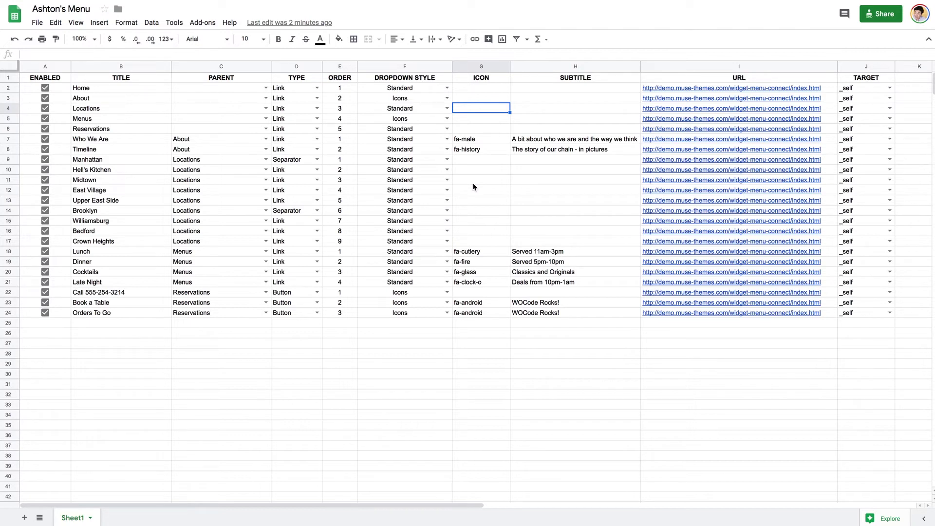
left_click(553, 152)
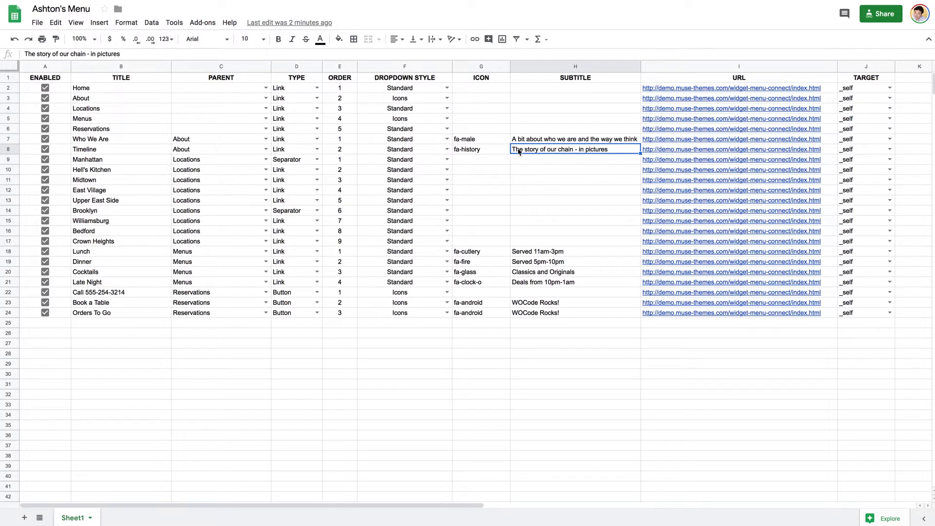
left_click(447, 149)
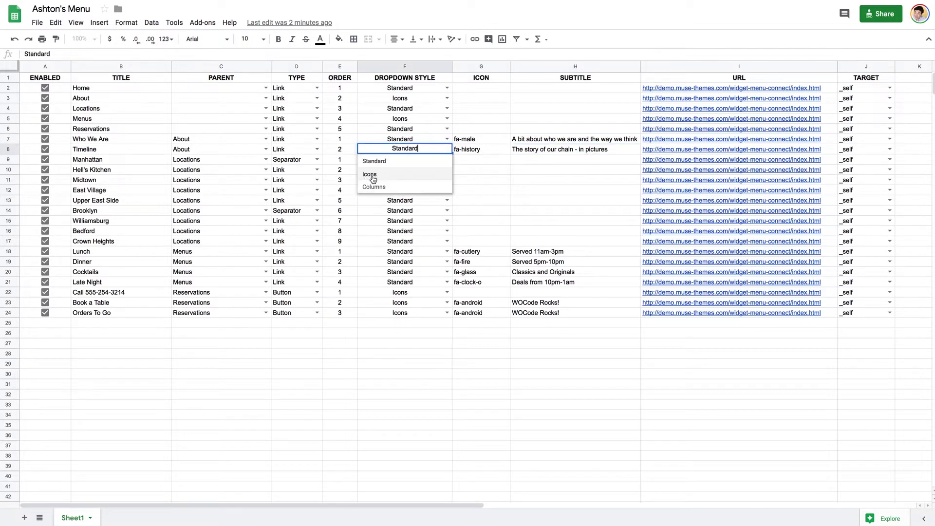
left_click(561, 161)
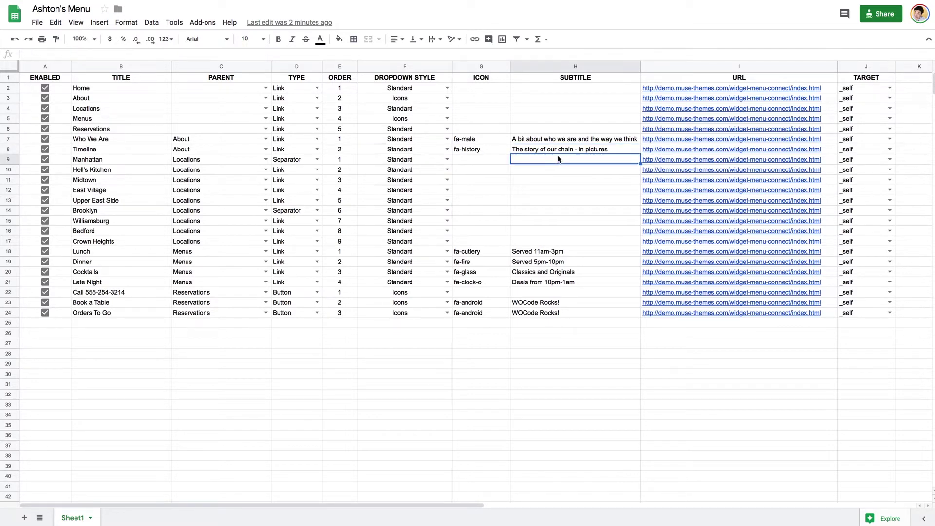
left_click(566, 214)
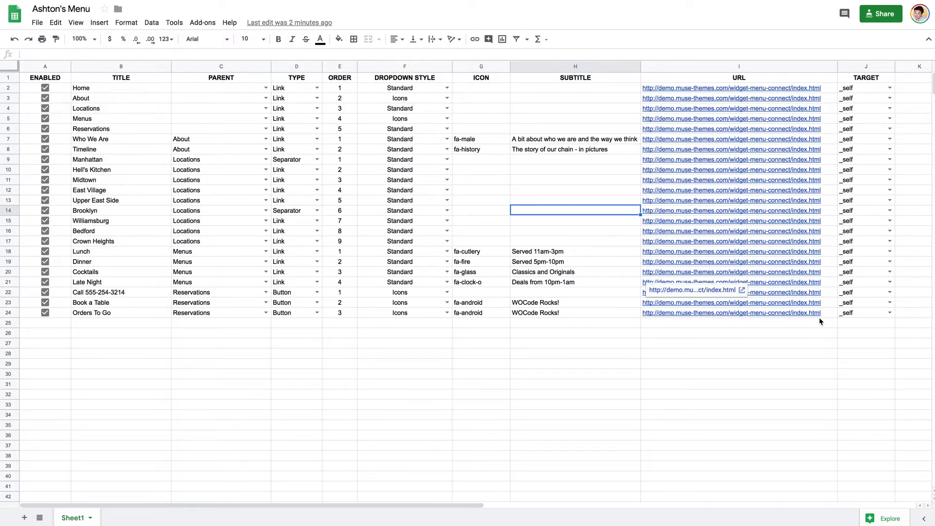
left_click(703, 326)
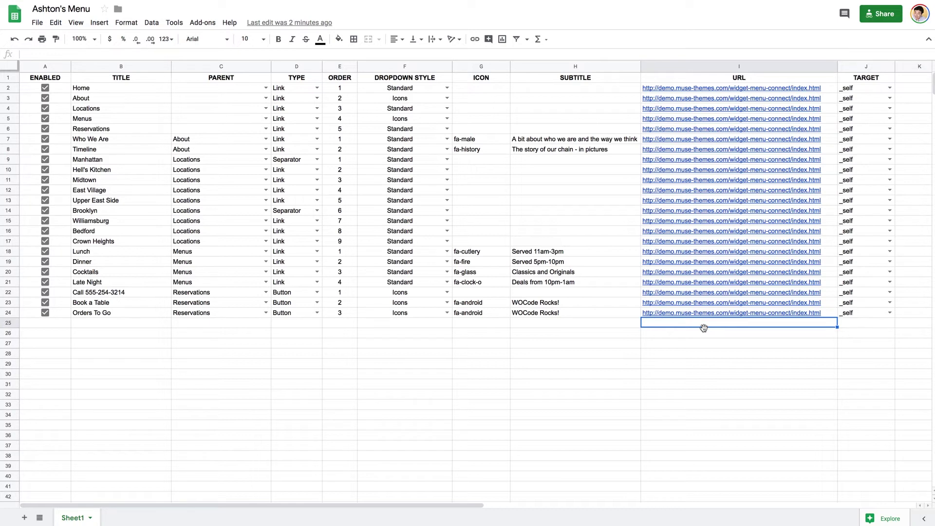
left_click(889, 190)
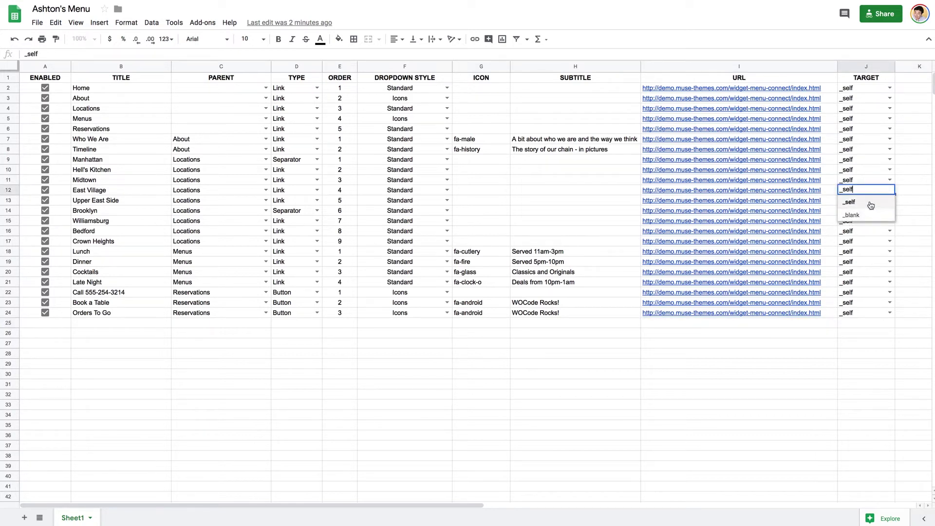
left_click(761, 337)
left_click(168, 323)
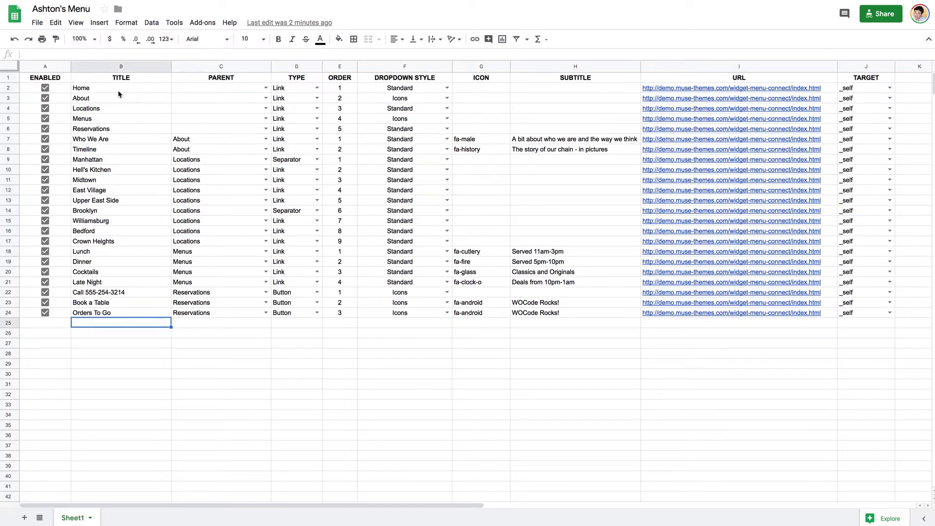
Change the Home title to "Welcome!" and the Who We Are title to "Meet Our Team"
left_click(104, 91)
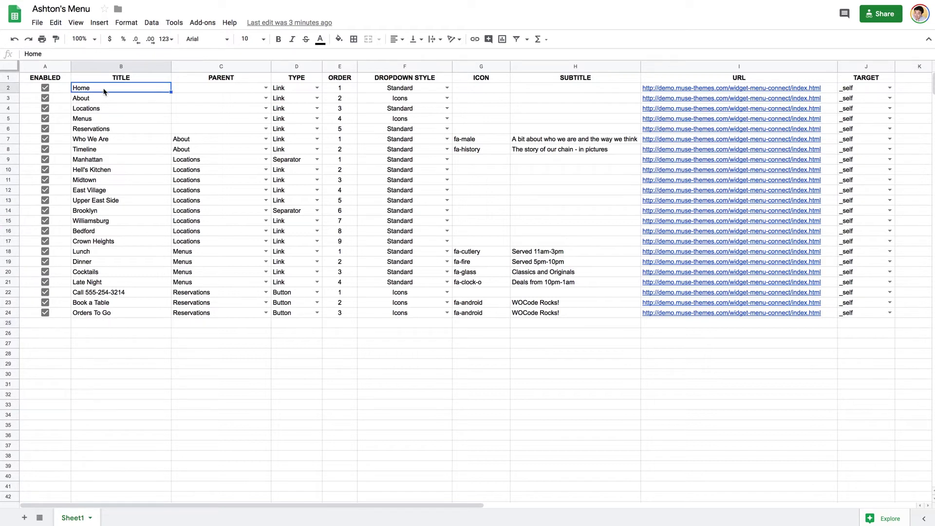
type("Welcome!")
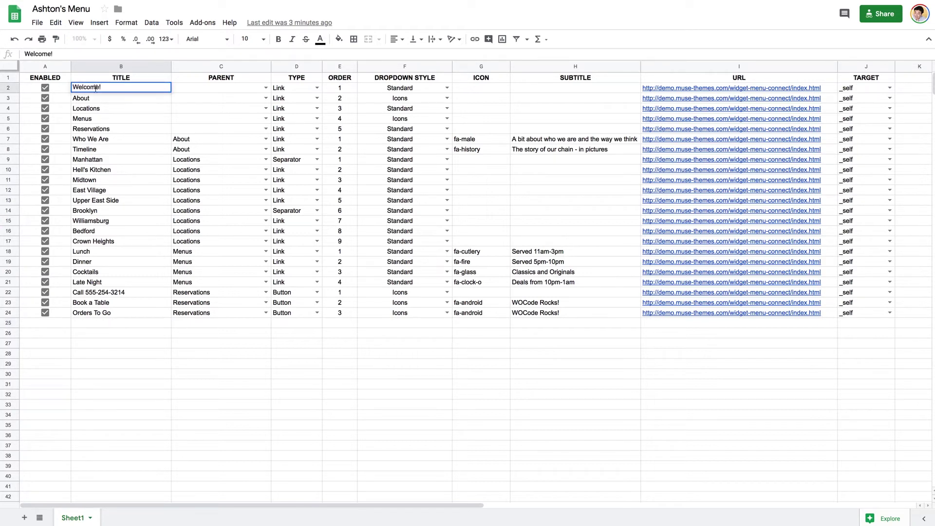
left_click(90, 140)
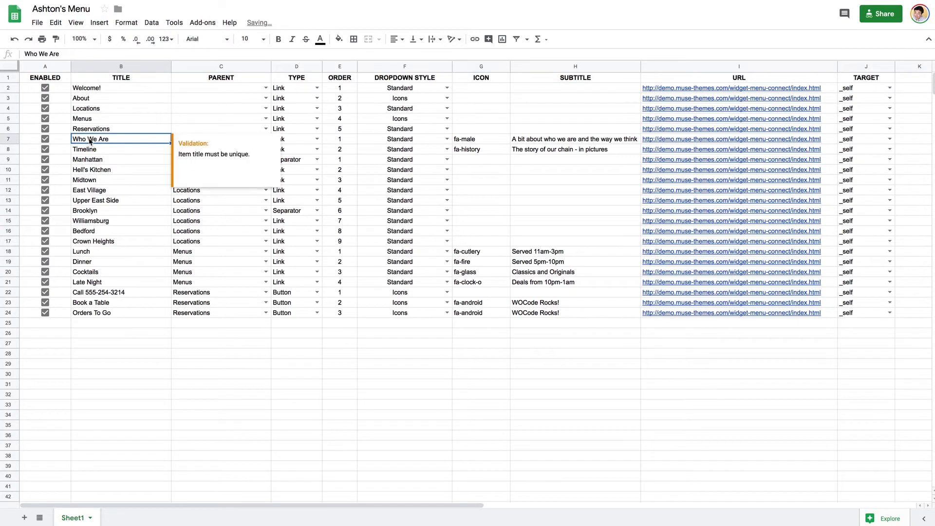
type("Meet Our Team")
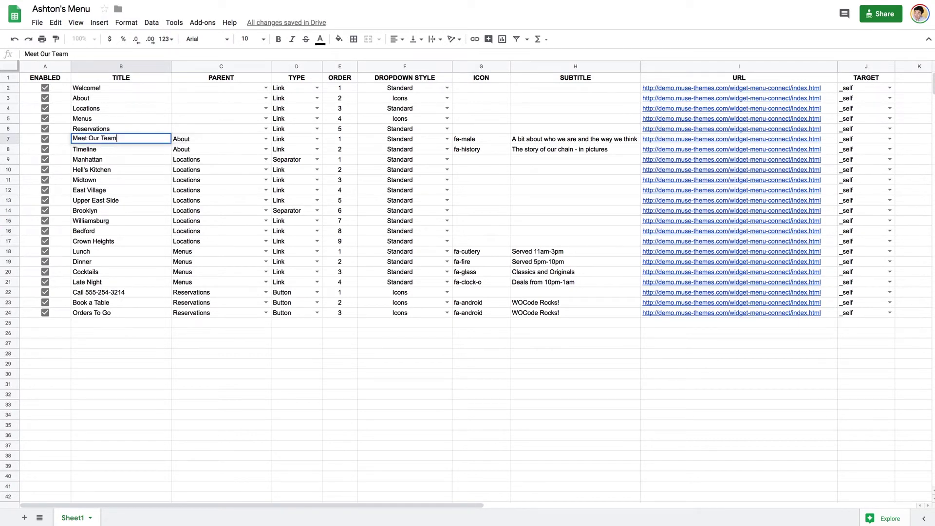
key("Return")
left_click(110, 347)
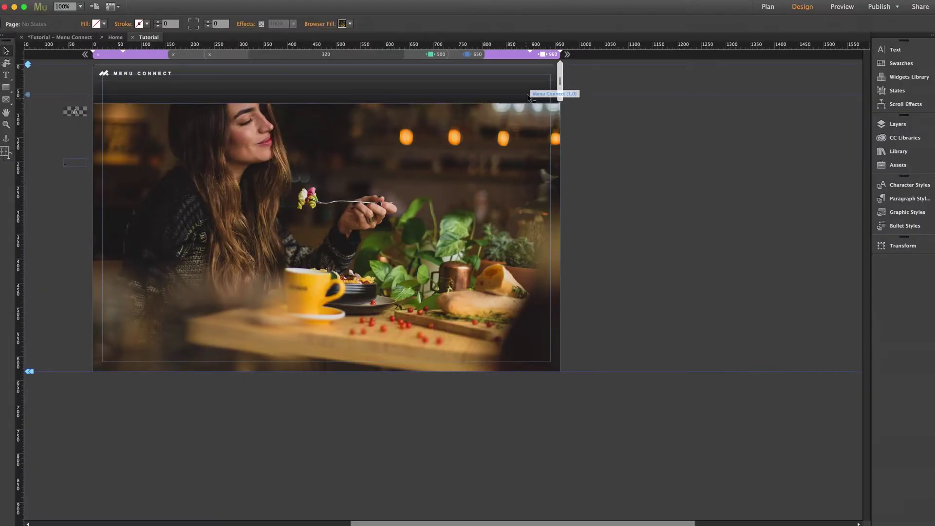
Switch to Adobe Muse, open the Menu Connect widget's options and view the available icon webfont sources
left_click(558, 94)
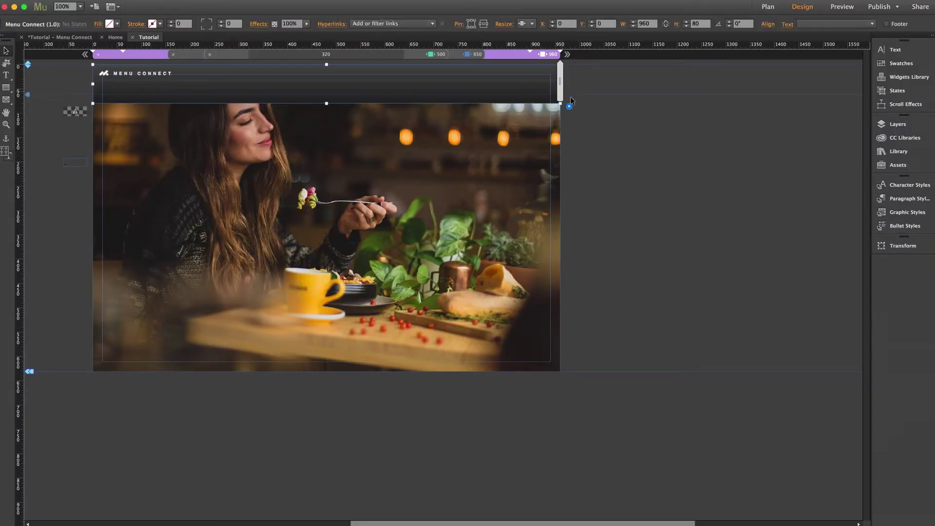
left_click(569, 107)
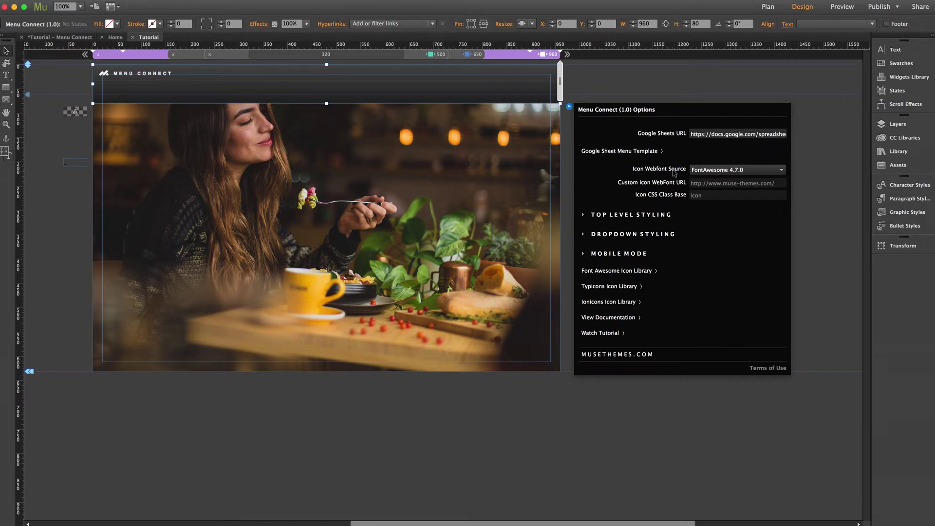
left_click(739, 171)
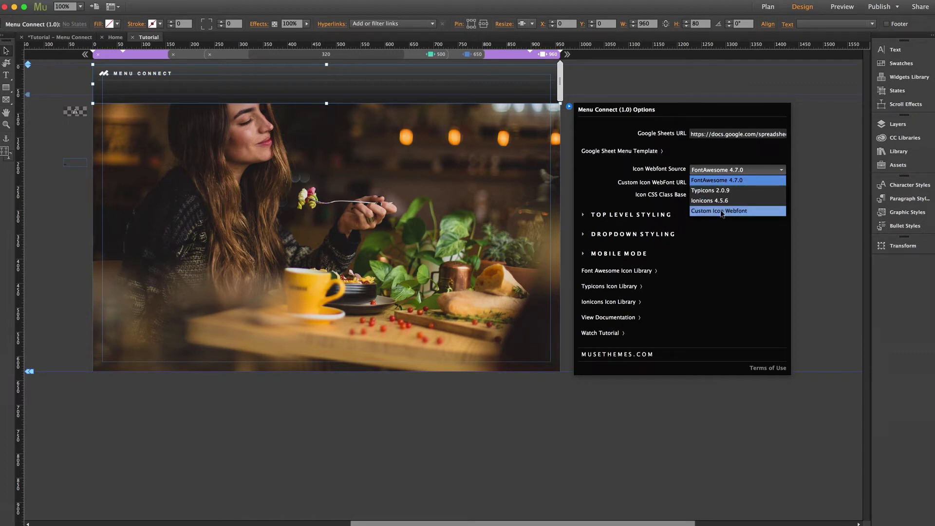
left_click(680, 203)
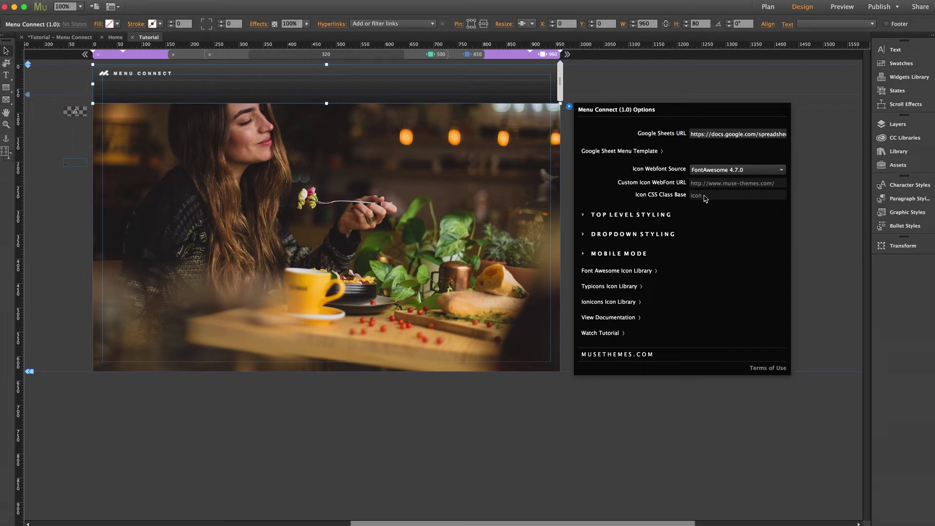
Set the widget's mobile trigger color to white and the mobile mode breakpoint to 835 px
left_click(615, 255)
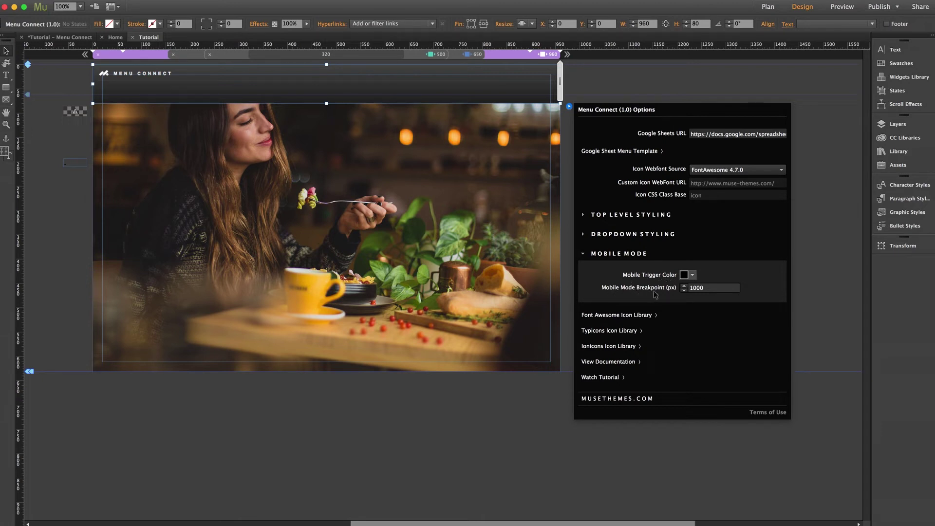
left_click(693, 275)
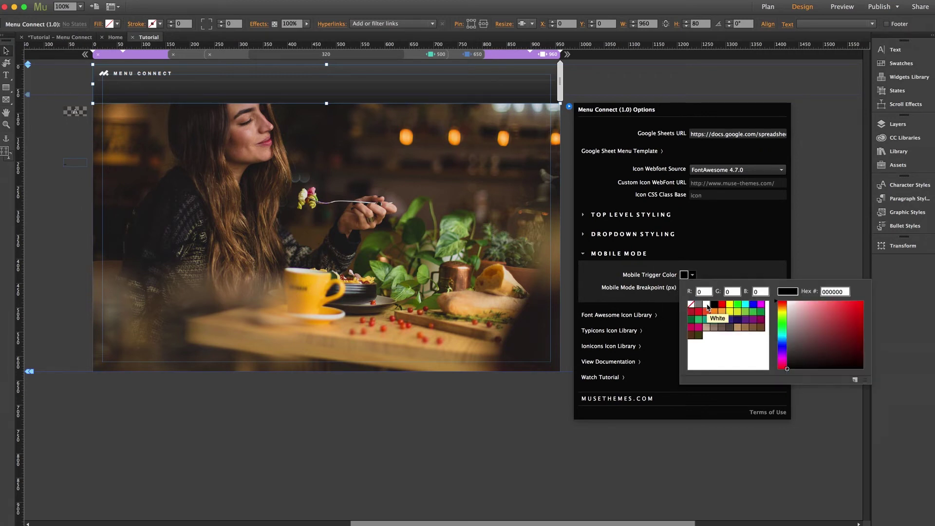
left_click(706, 305)
left_click(704, 288)
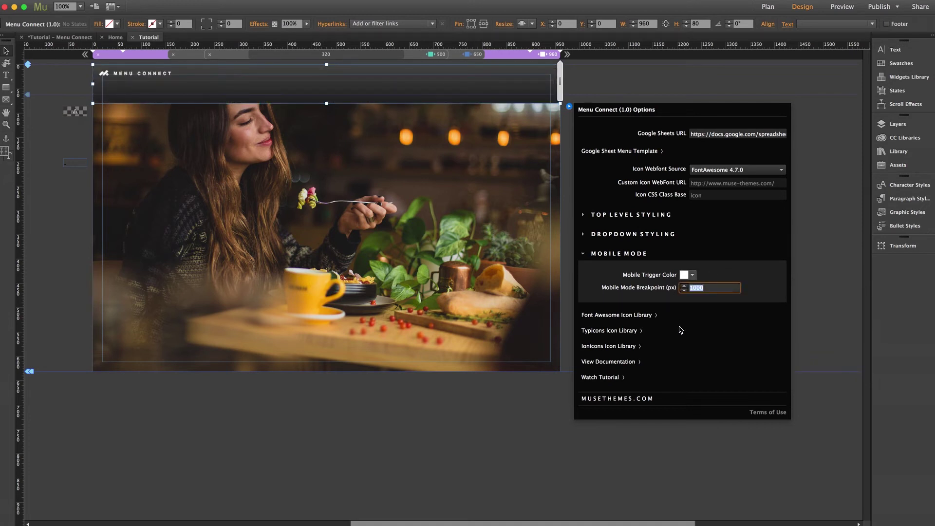
type("835")
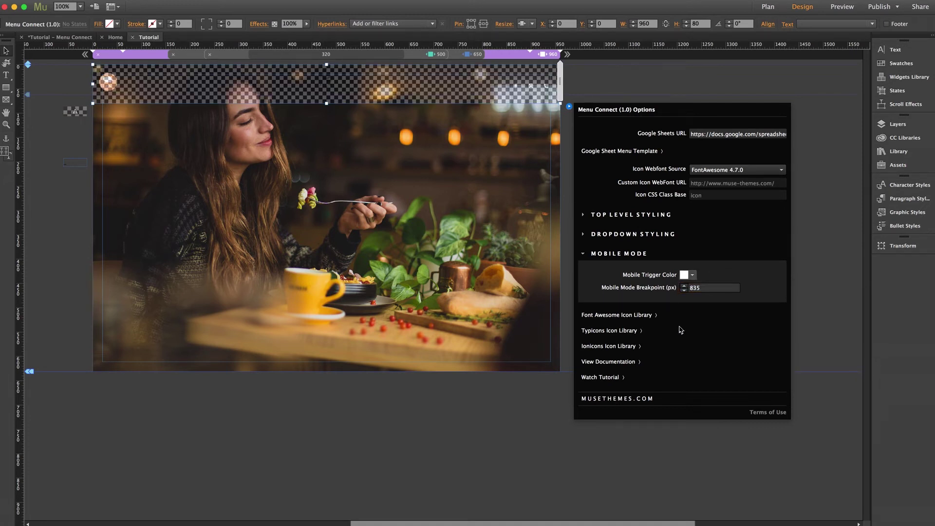
key("Return")
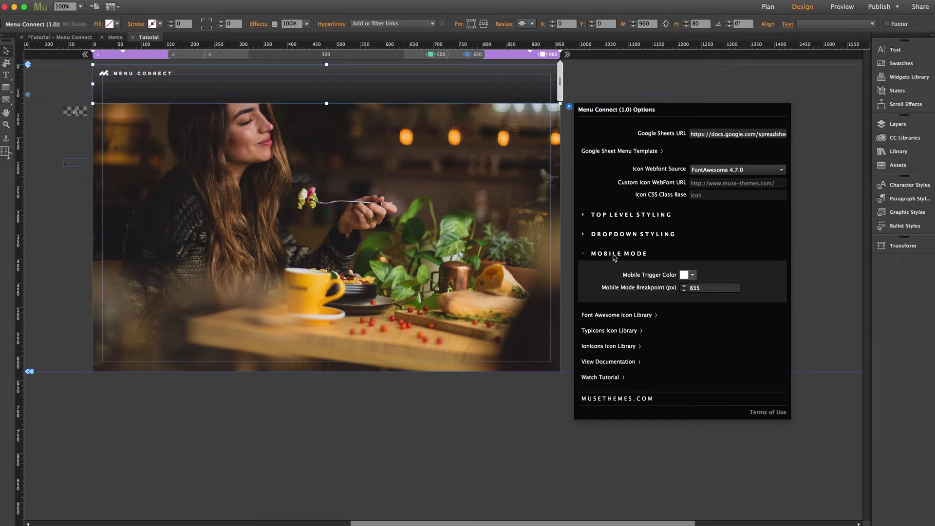
left_click(615, 254)
In the top-level styling, set the font color to white and the font family to "futura-pt, Arial, sans-serif"
left_click(622, 216)
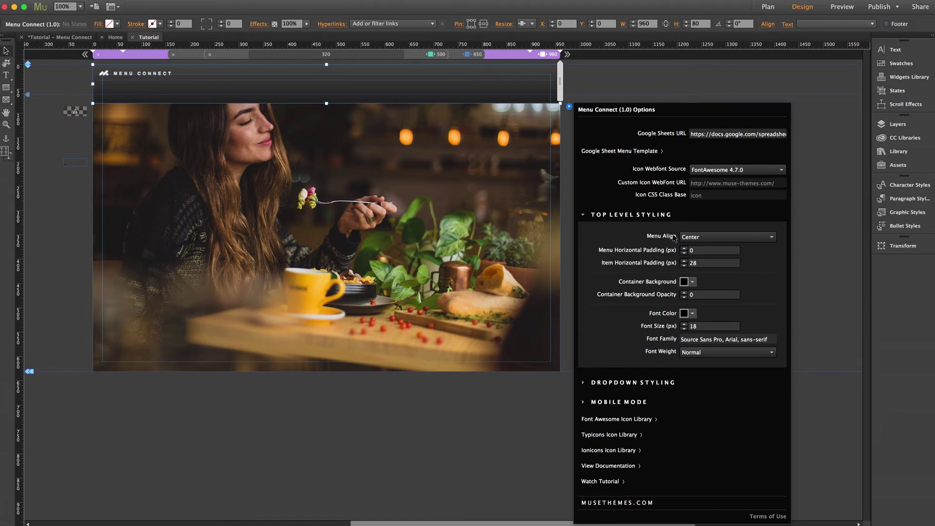
left_click(708, 236)
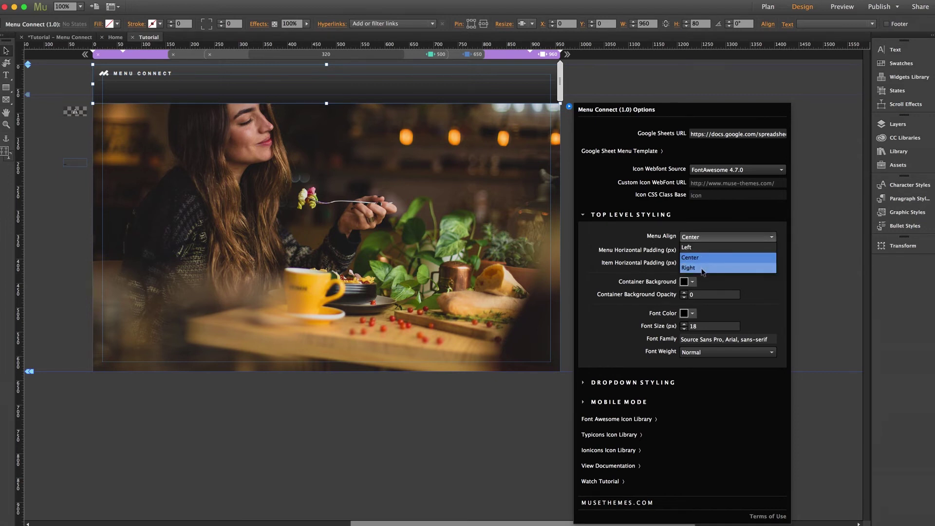
left_click(697, 227)
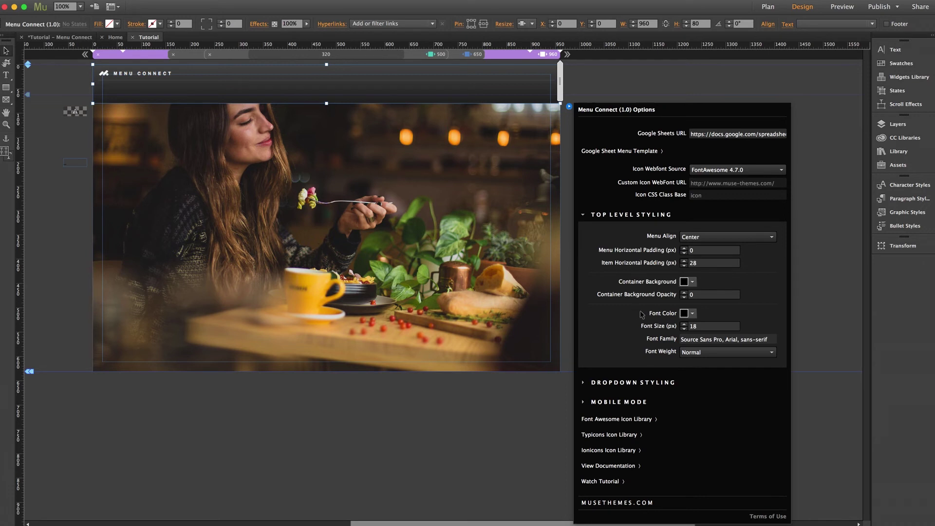
left_click(692, 314)
left_click(708, 344)
left_click_drag(721, 340, 668, 339)
type("futura-pt")
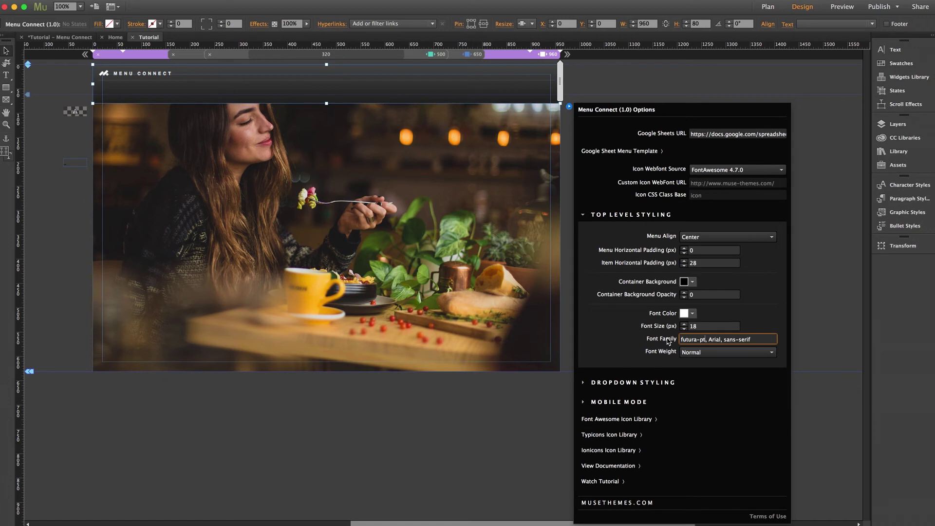
key("Return")
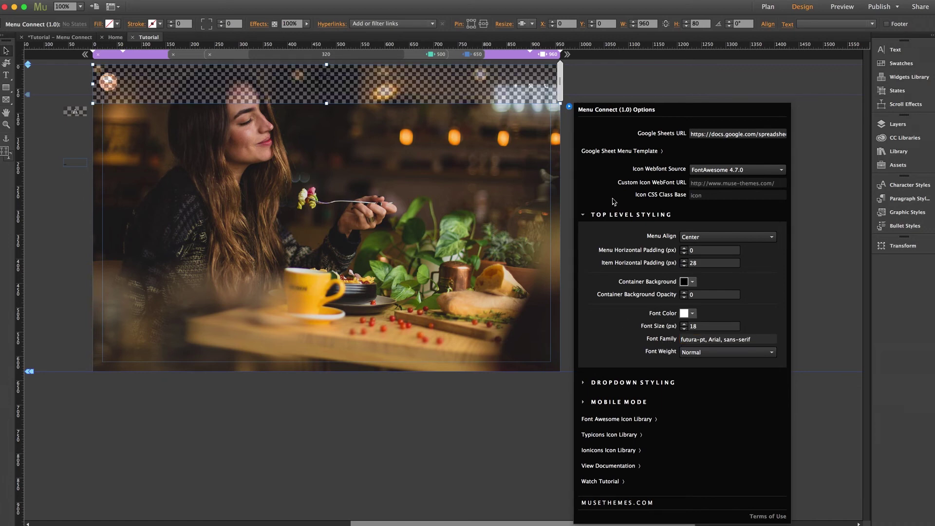
left_click(612, 216)
In the dropdown styling, set the main, description, separator and button font families to "futura-pt, Arial, sans-serif"
left_click(618, 233)
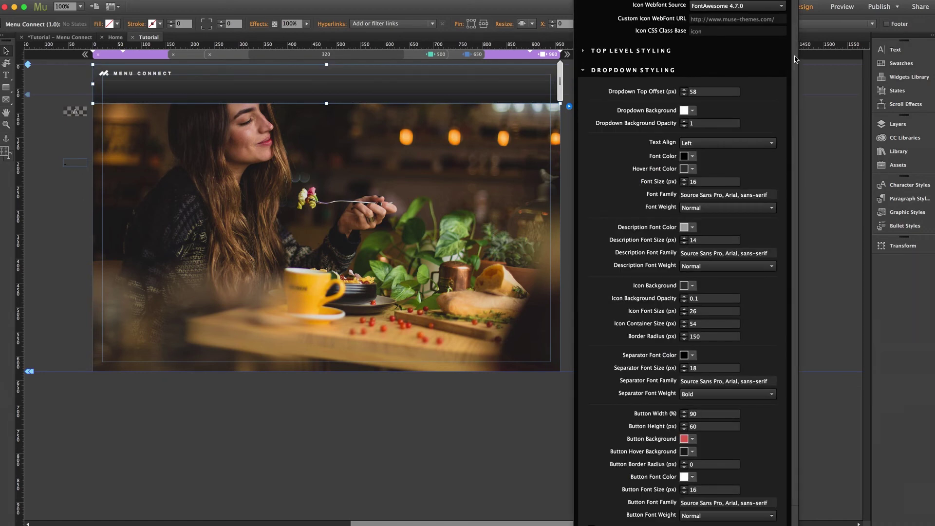
scroll(790, 78, "down", 3)
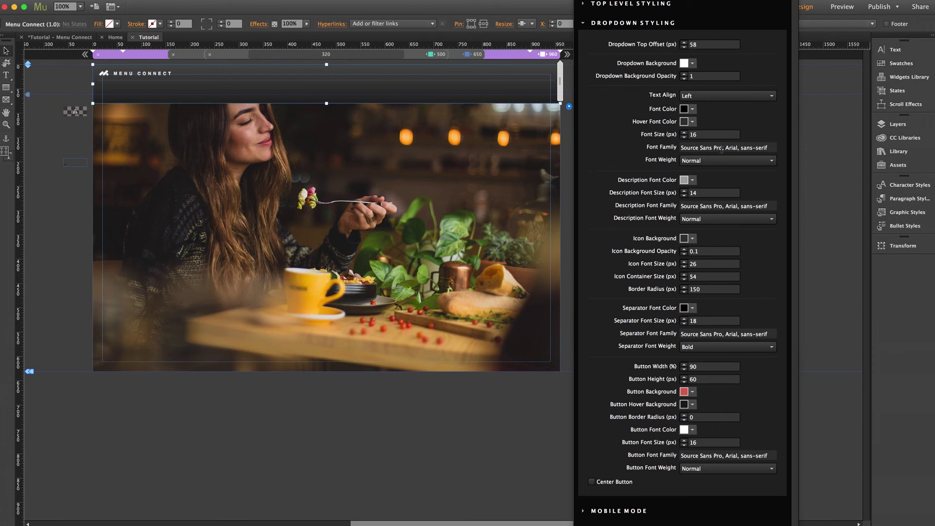
left_click_drag(723, 148, 675, 153)
type("futura-pt")
left_click_drag(723, 206, 659, 209)
type("futura-pt")
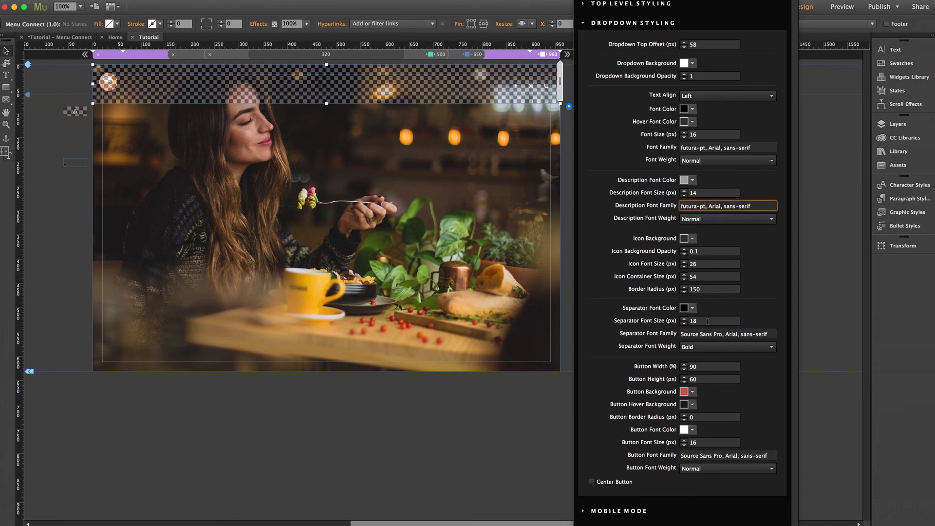
left_click_drag(723, 334, 646, 340)
type("futura-pt")
left_click_drag(724, 457, 674, 460)
type("futura-pt")
Set the dropdown's button font weight to Black and both the description and main font weights to Bold
left_click(697, 470)
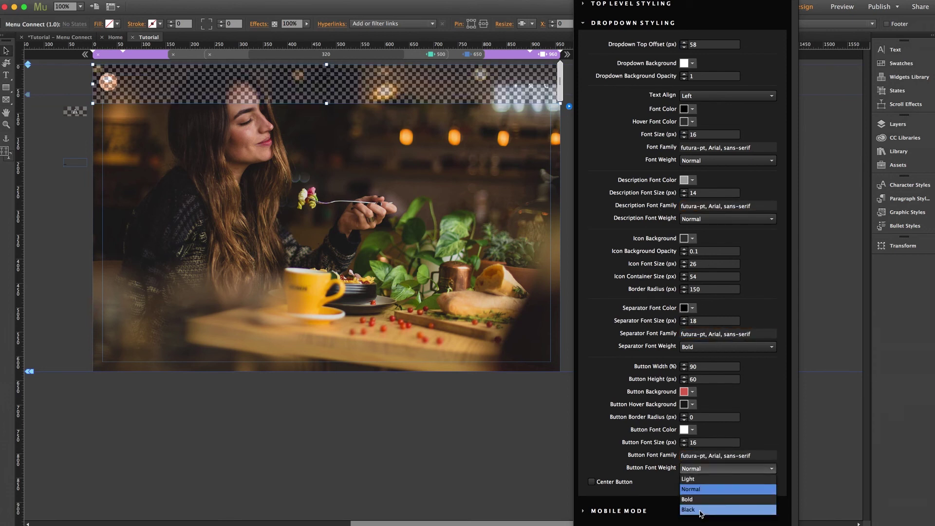
left_click(702, 512)
left_click(703, 221)
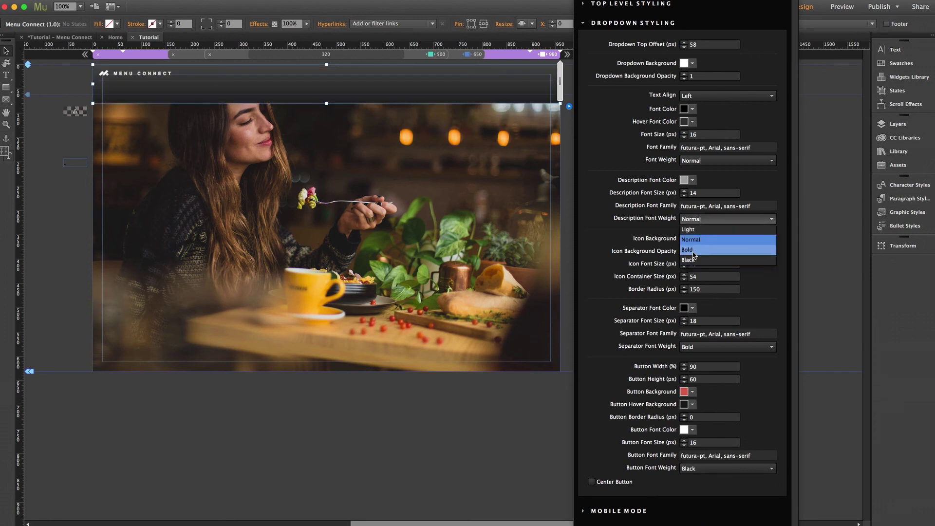
left_click(694, 254)
left_click(703, 160)
left_click(693, 190)
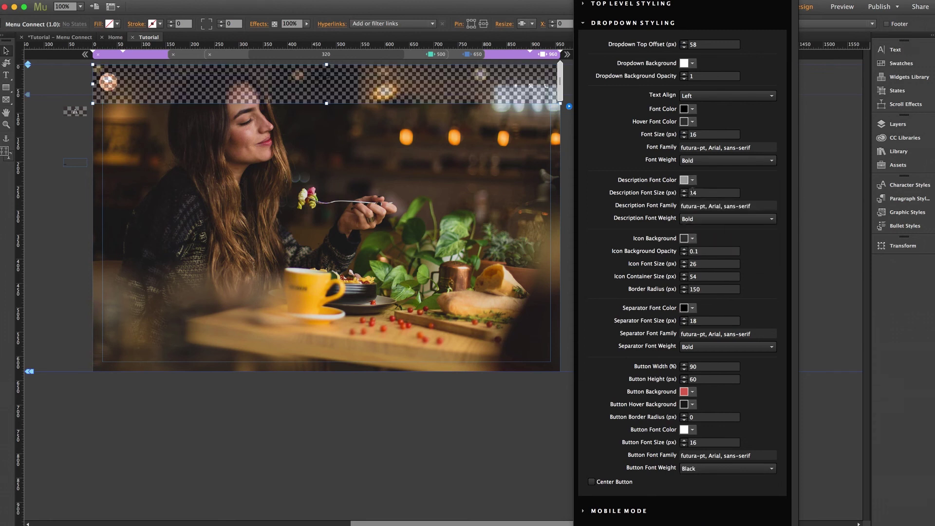
Set the dropdown's icon background opacity to 1, icon font size to 24 px and icon container size to 52 px
left_click(705, 251)
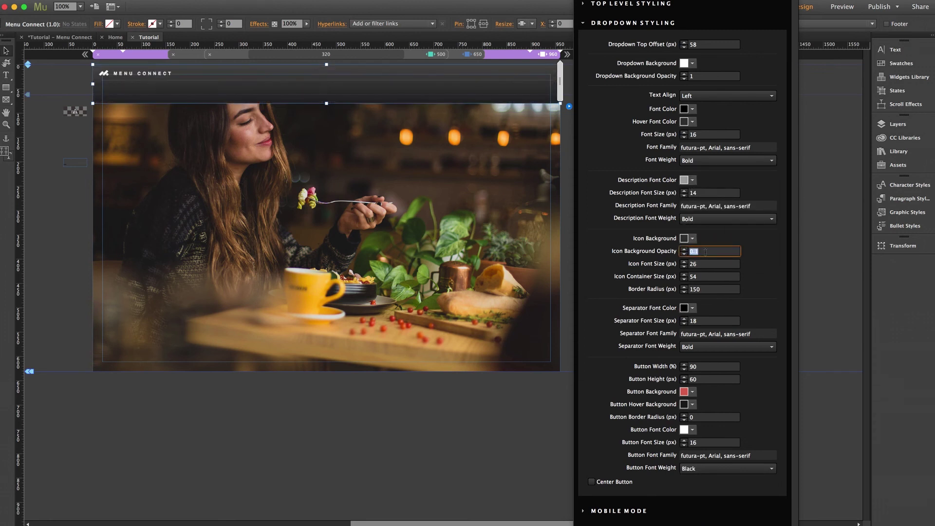
type("1")
left_click(698, 264)
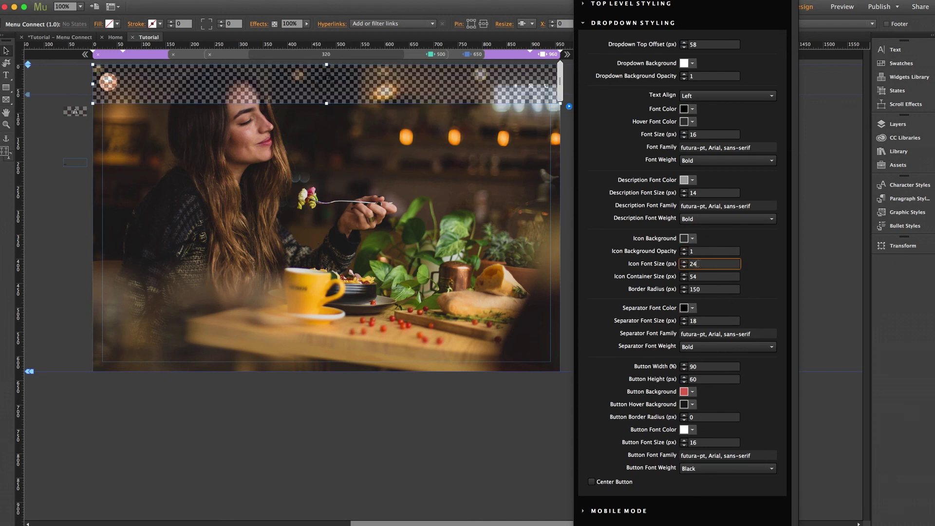
left_click(703, 276)
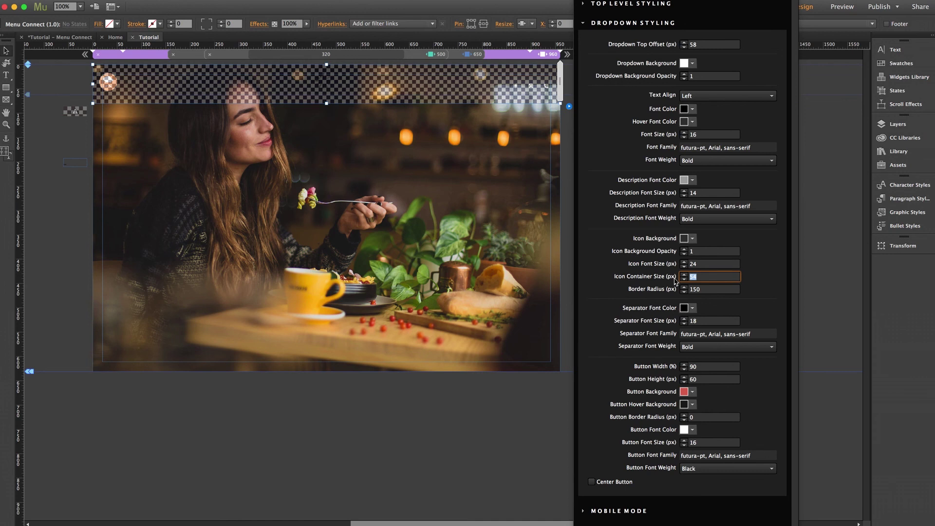
type("52")
Set the dropdown's button width to 95% and close the widget's options
left_click(697, 367)
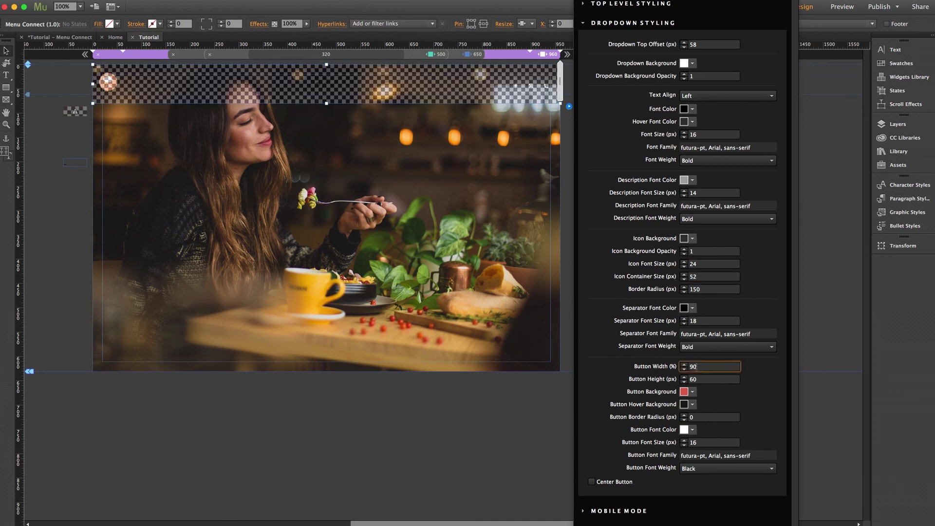
double_click(697, 367)
type("95")
key("Return")
left_click(509, 413)
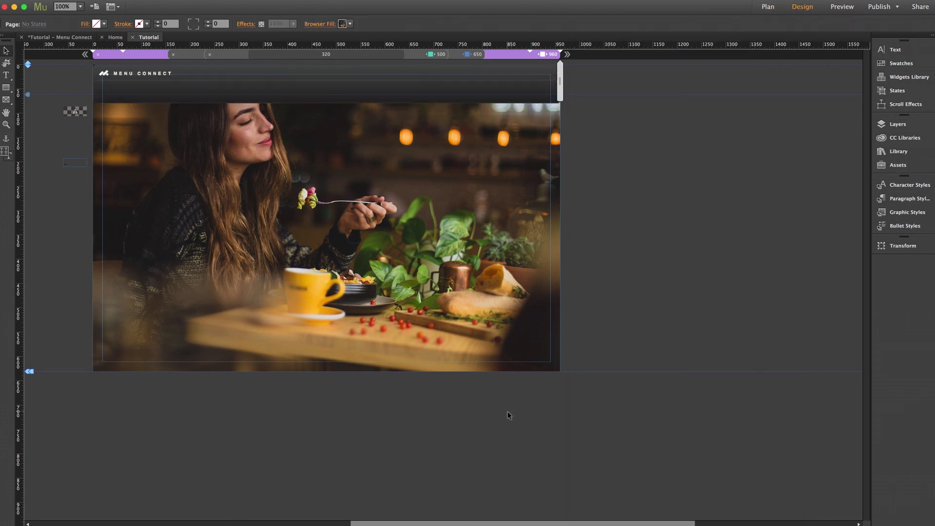
Preview the page in the browser and check the About, Locations, Menus and Reservations dropdowns
key("super+alt+e")
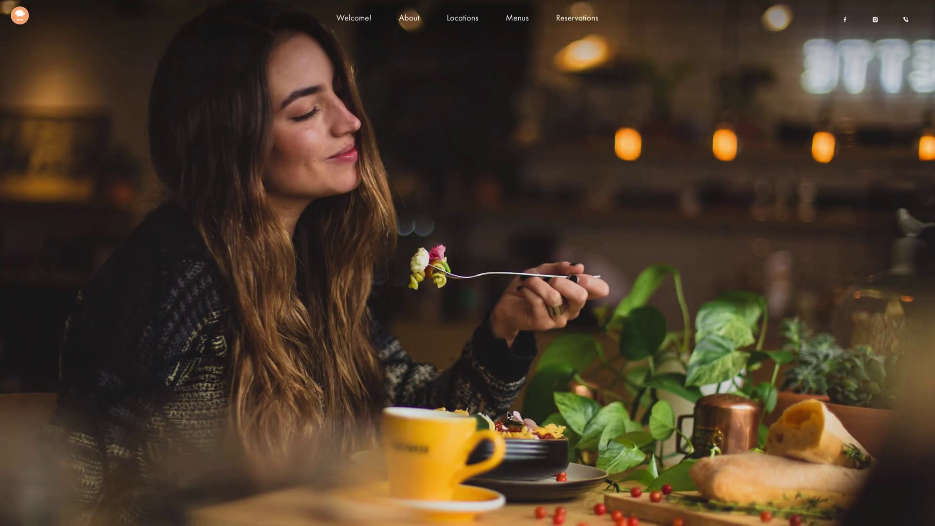
mouse_move(410, 25)
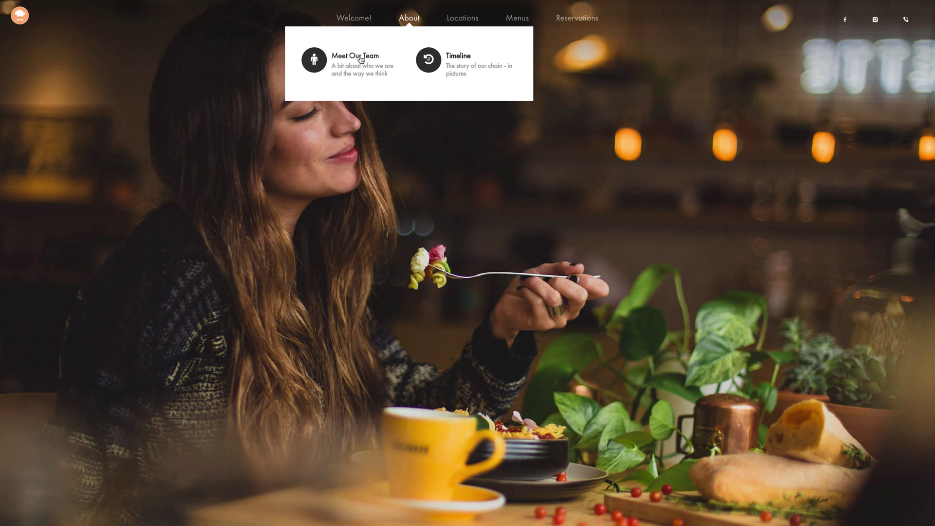
mouse_move(476, 25)
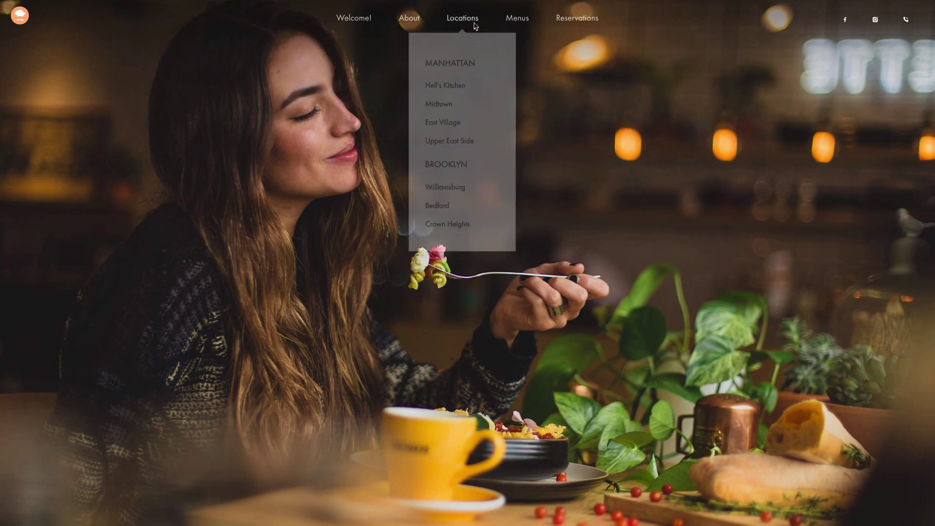
mouse_move(520, 28)
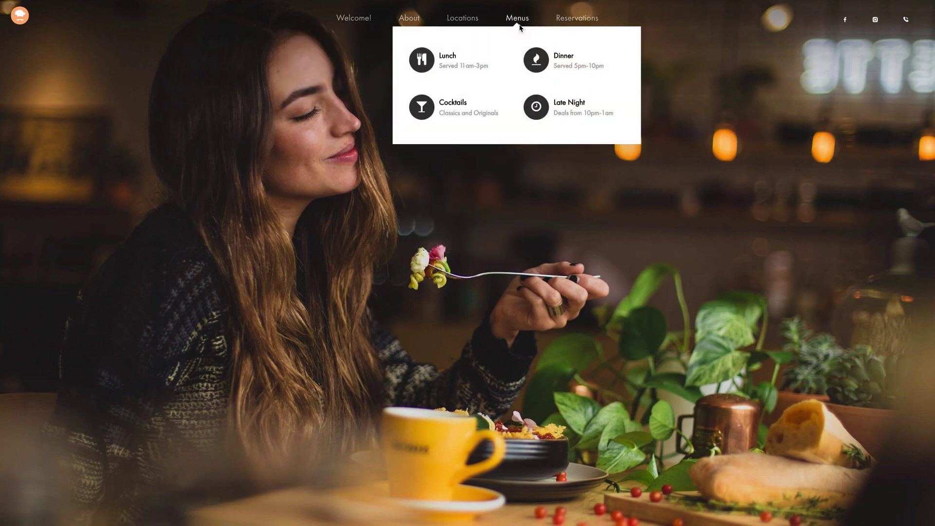
mouse_move(578, 23)
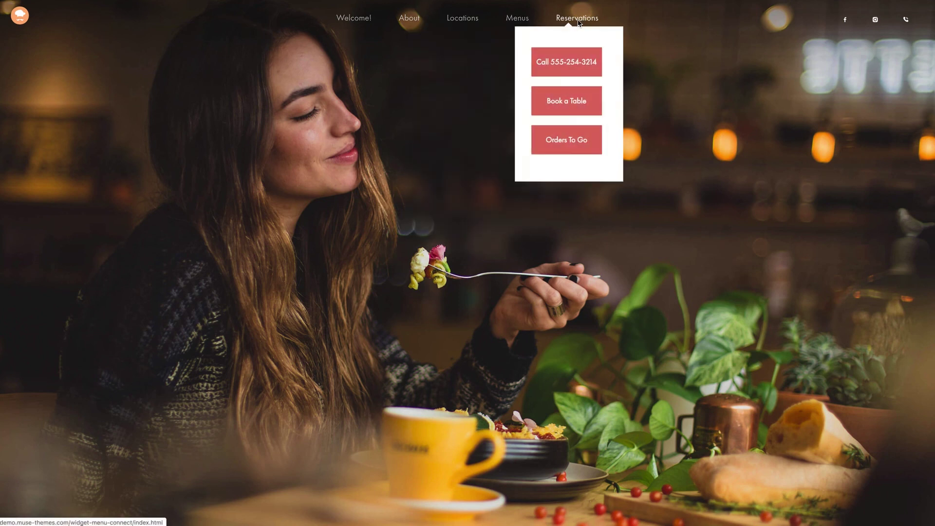